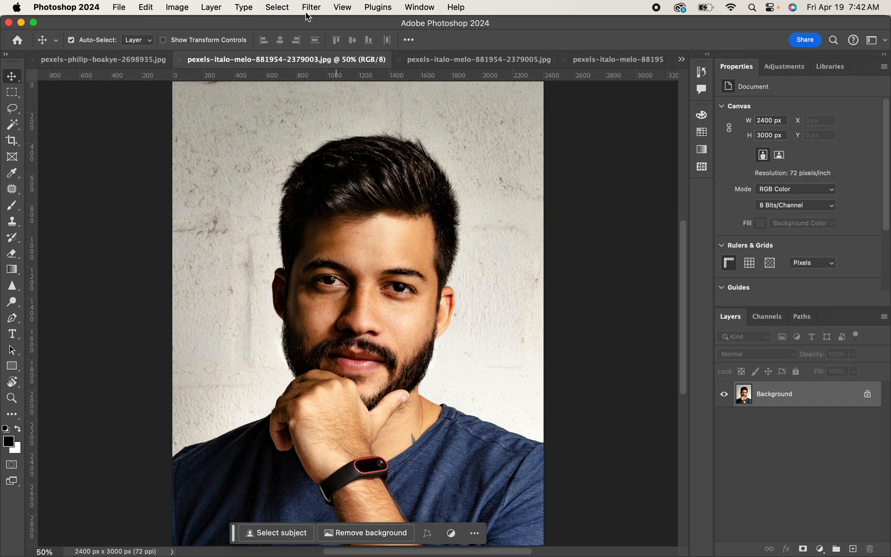
Show the grid over the portrait, with the rulers kept on
click(343, 7)
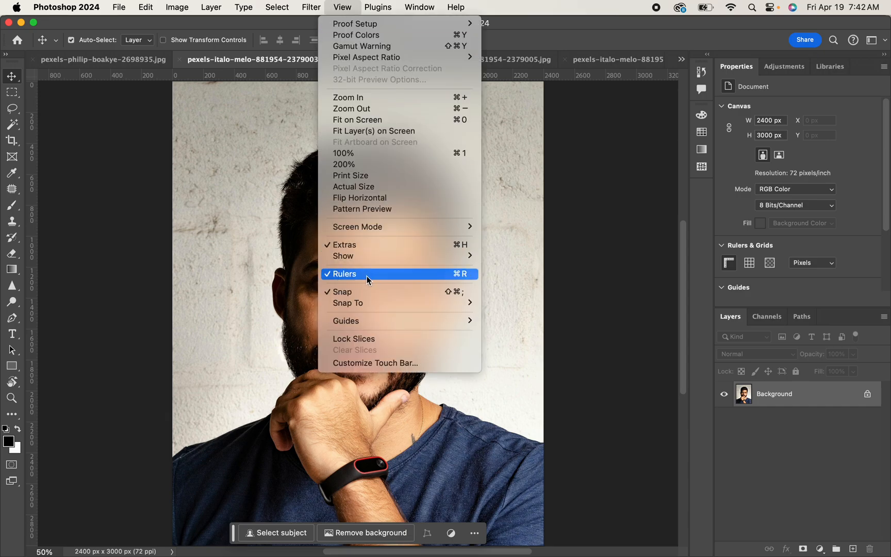
click(345, 277)
mouse_move(355, 260)
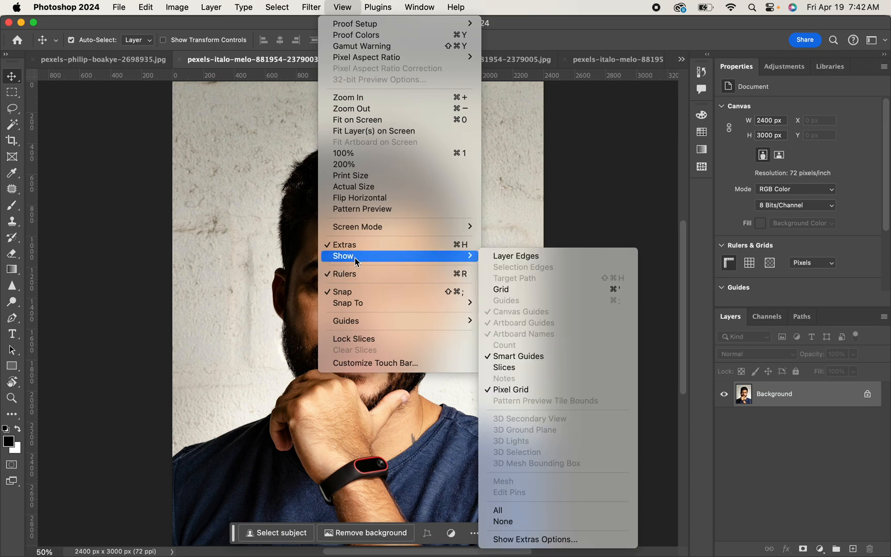
click(504, 289)
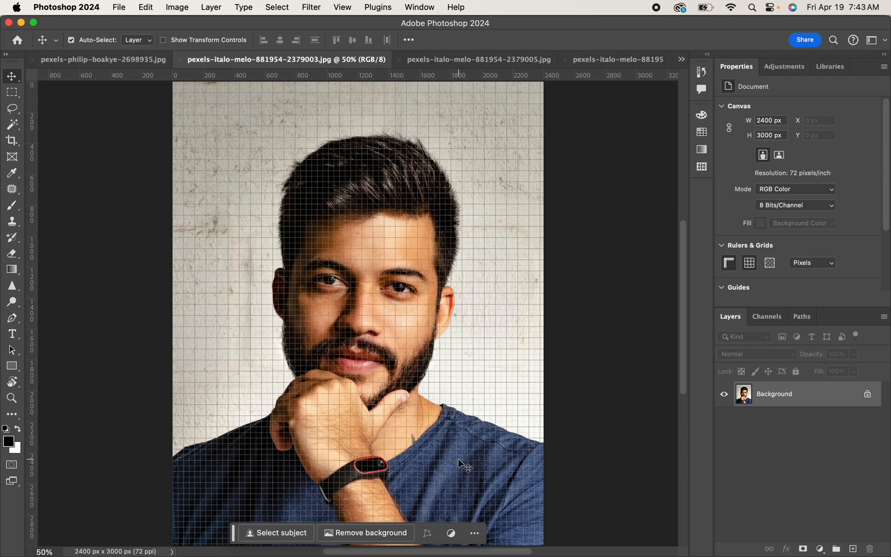
Examine the grid overlay up close across the face, hand and shirt, and return to a view of the whole face
key(super+equal)
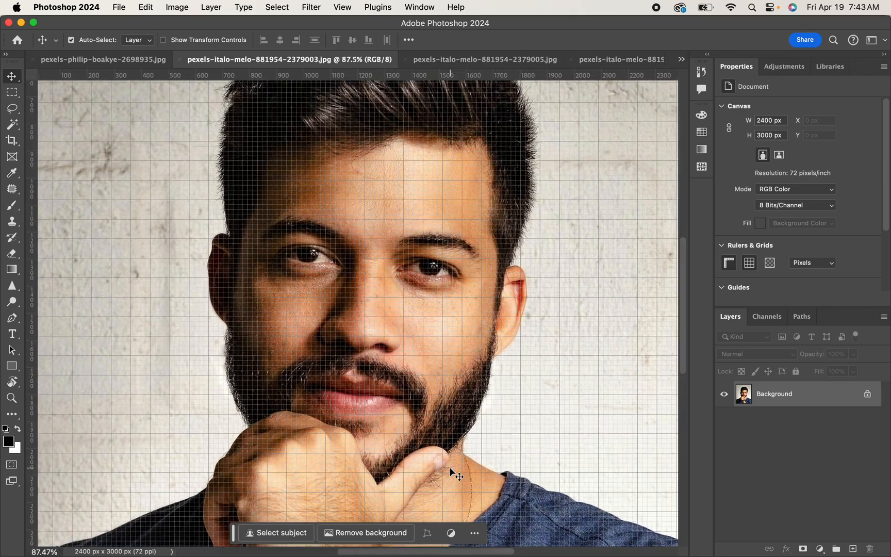
scroll(454, 473, up, 3)
scroll(454, 473, right, 5)
scroll(454, 473, down, 5)
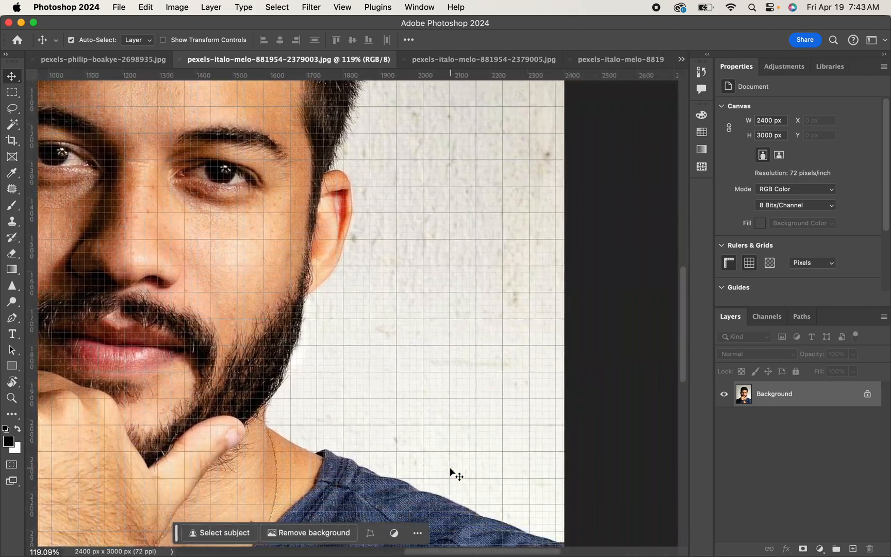
scroll(454, 473, down, 4)
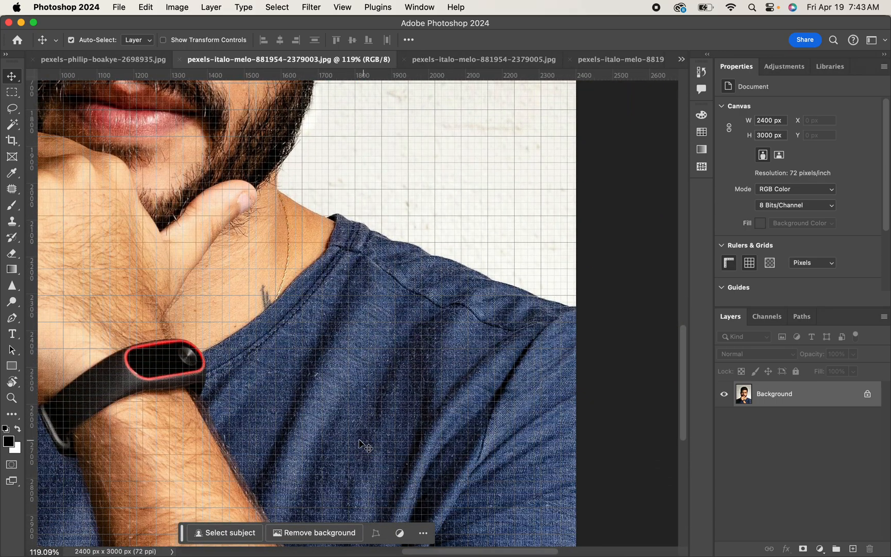
scroll(361, 434, up, 2)
scroll(362, 434, left, 1)
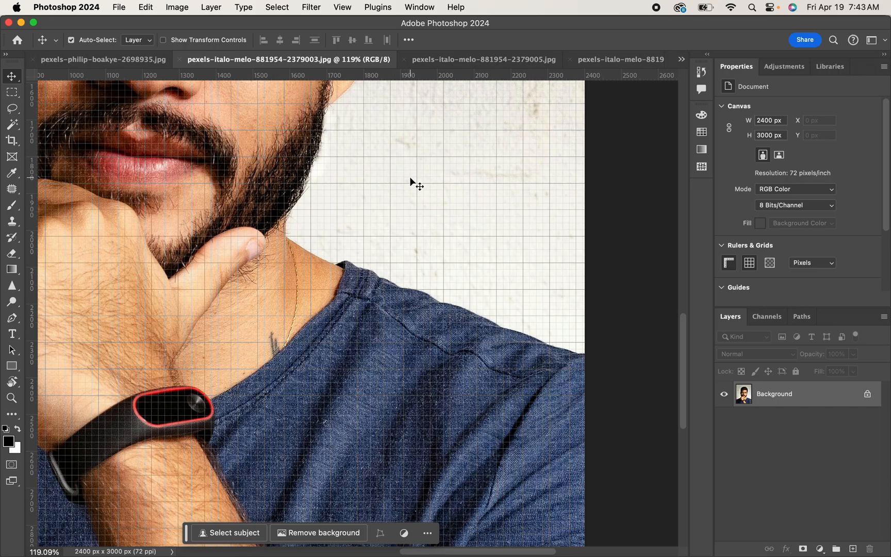
scroll(410, 178, down, 5)
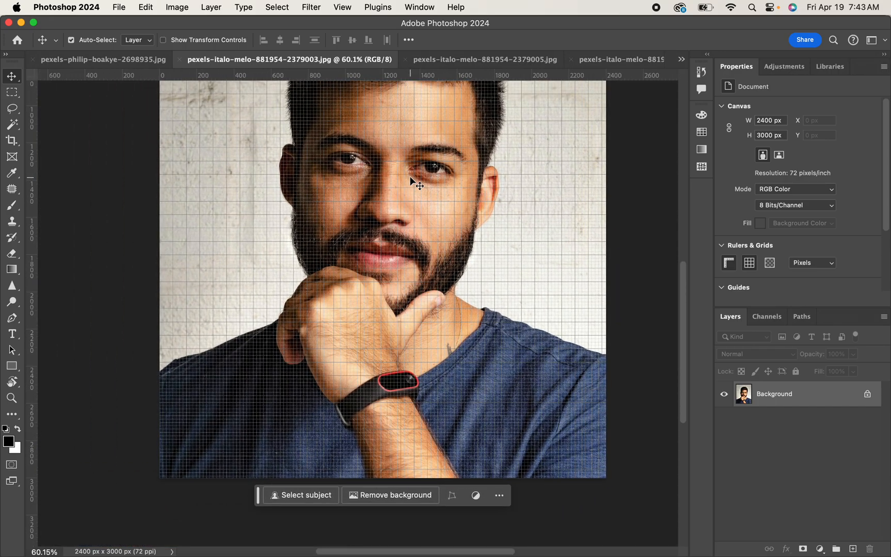
scroll(410, 178, up, 3)
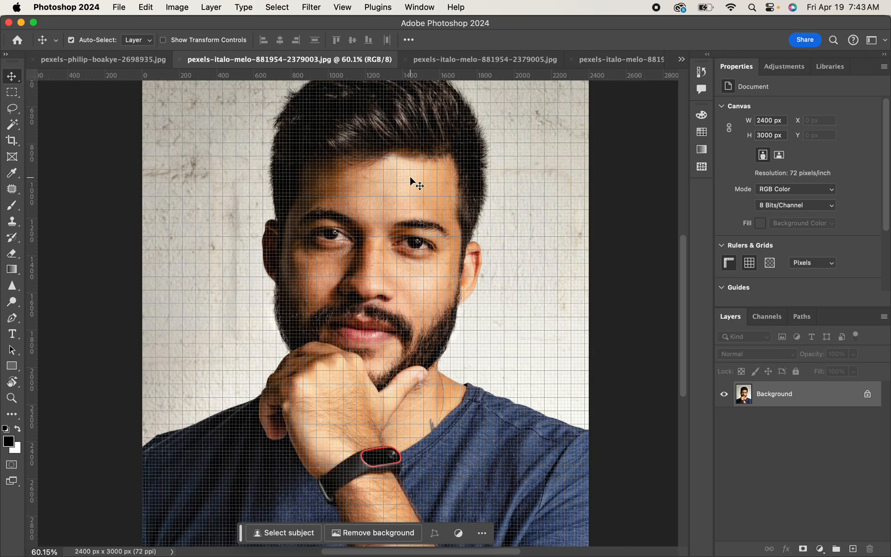
click(344, 10)
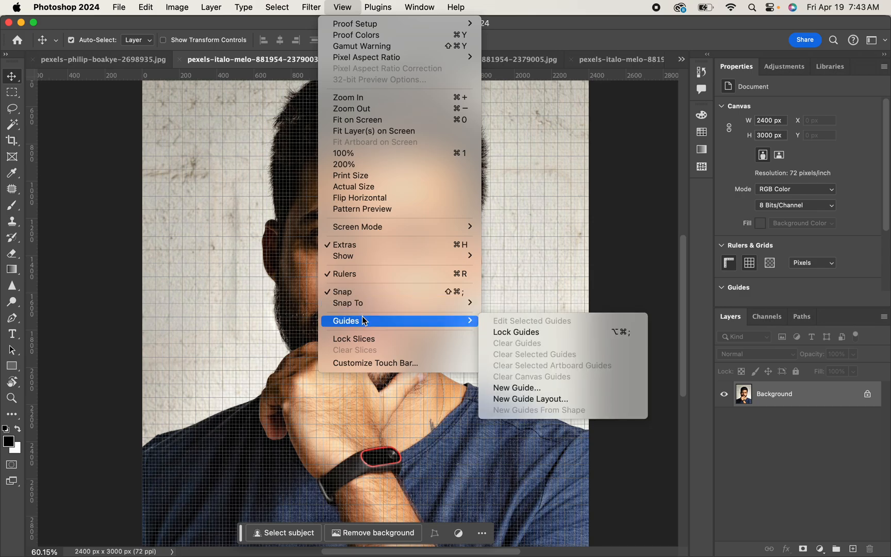
mouse_move(350, 308)
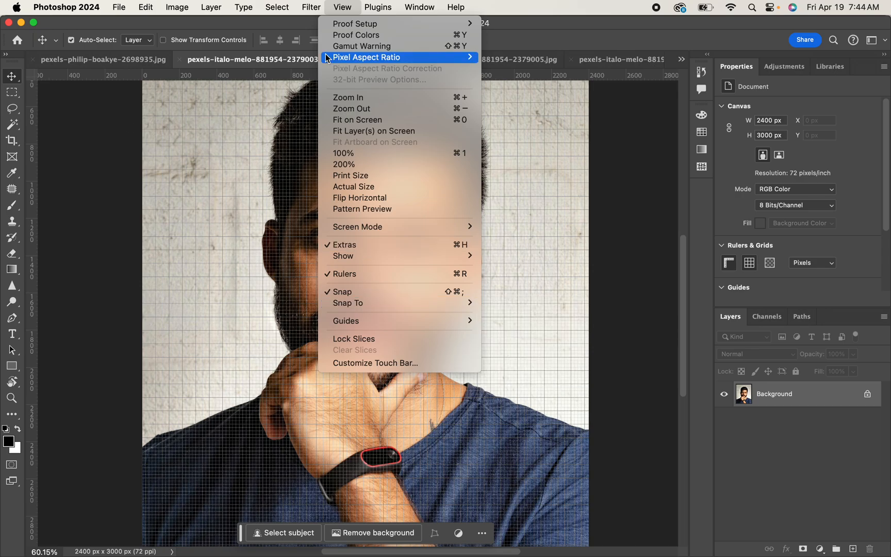
click(287, 171)
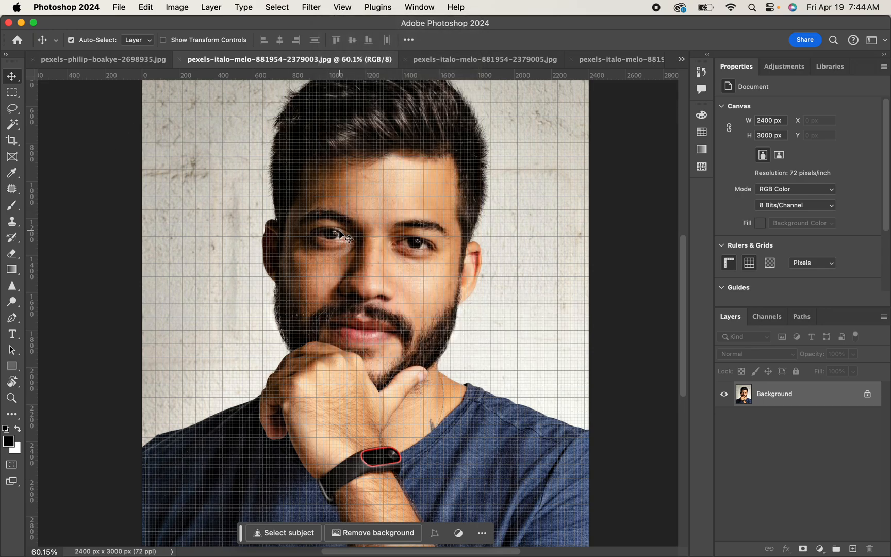
Place four horizontal guides on grid lines across the face, about 288 px apart, with the topmost at about 1080 px
scroll(339, 229, up, 2)
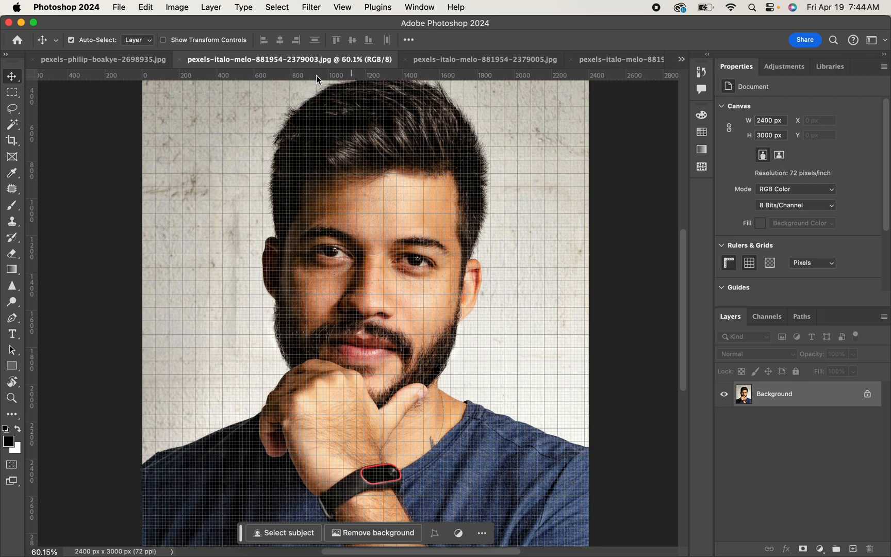
drag(316, 75, 309, 212)
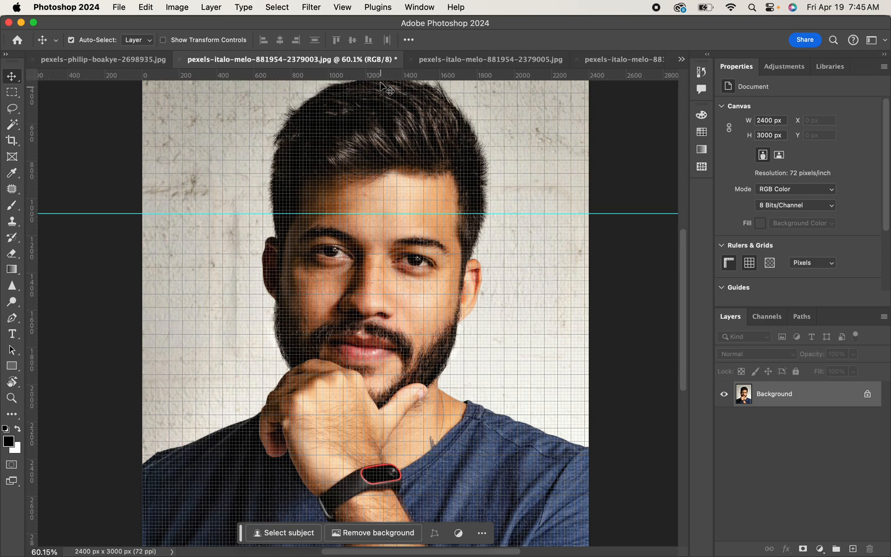
drag(390, 74, 380, 263)
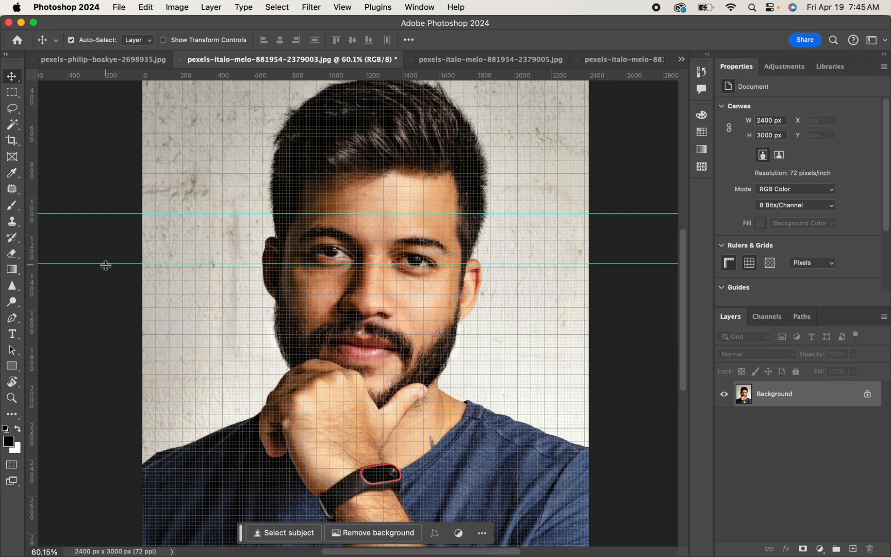
drag(106, 263, 105, 266)
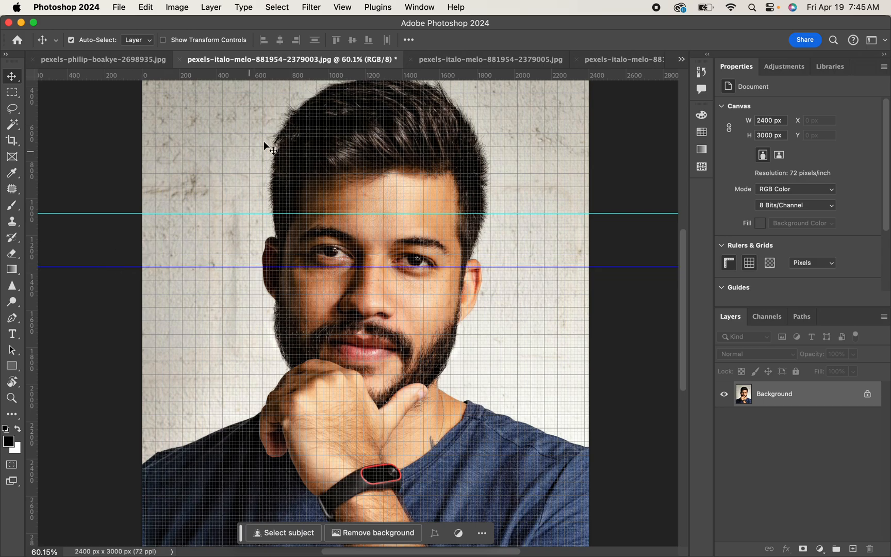
drag(352, 74, 336, 320)
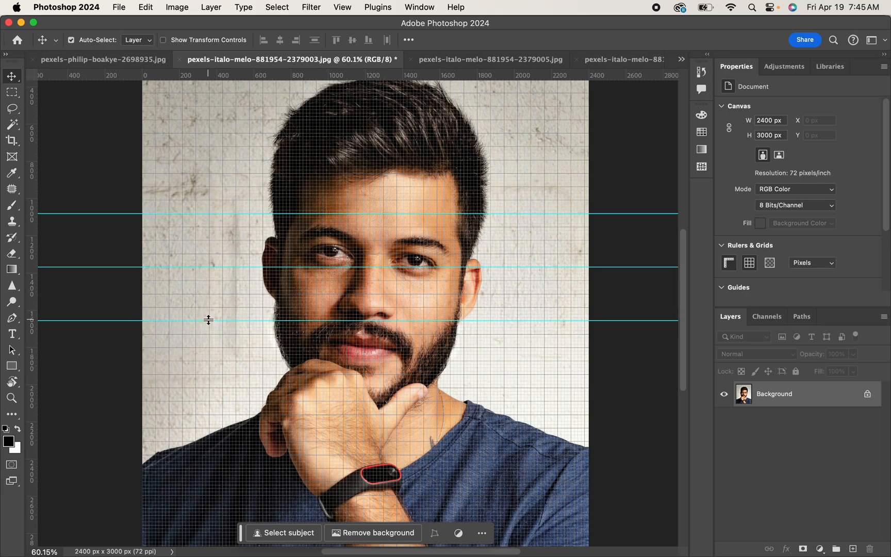
scroll(209, 320, up, 5)
scroll(234, 310, left, 5)
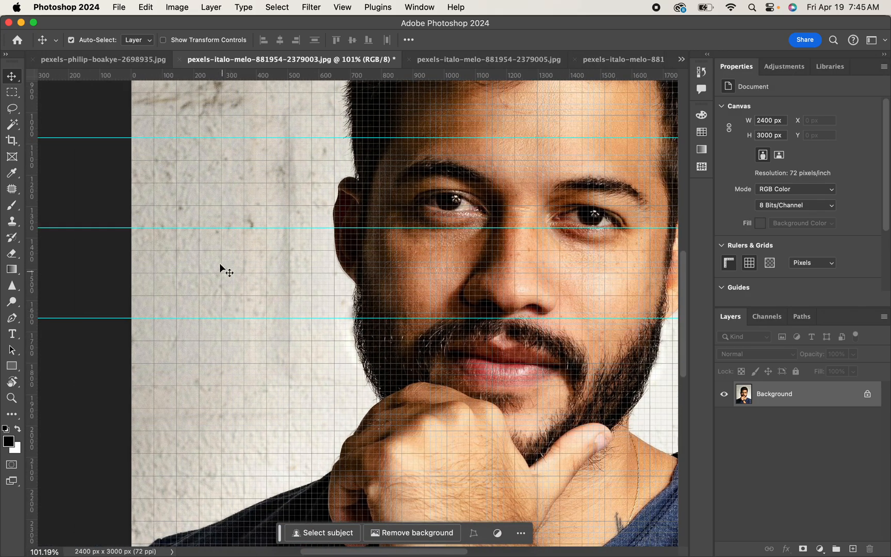
scroll(276, 248, right, 2)
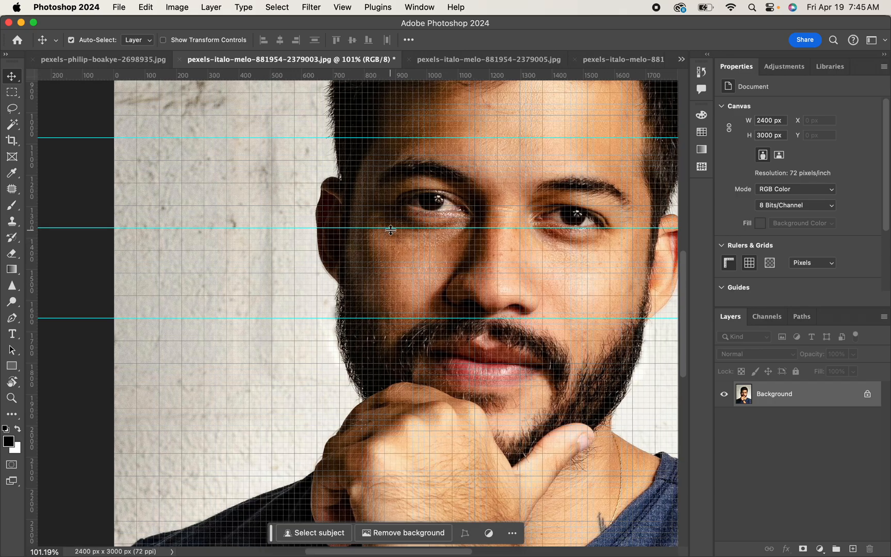
scroll(395, 229, down, 5)
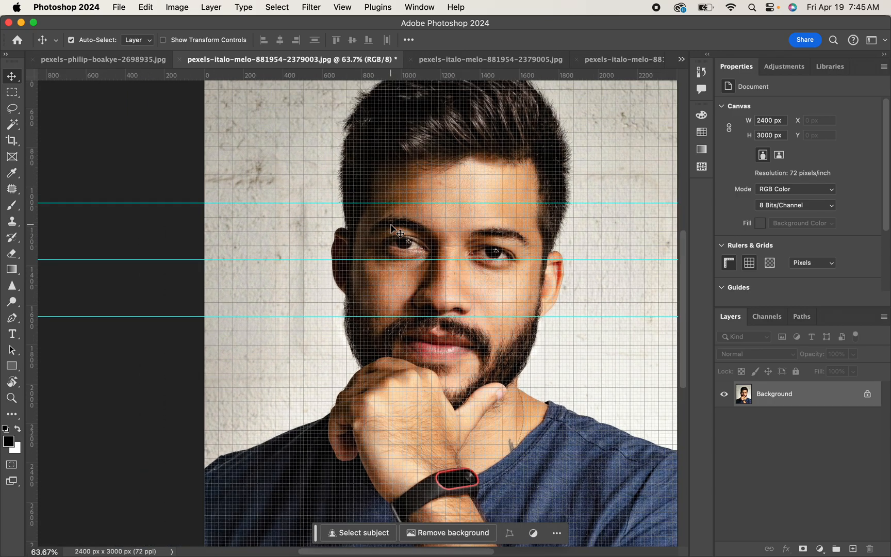
drag(380, 73, 363, 367)
Place four vertical guides on grid lines across the face, about 288 px apart, with the first at about 720 px
drag(32, 292, 347, 320)
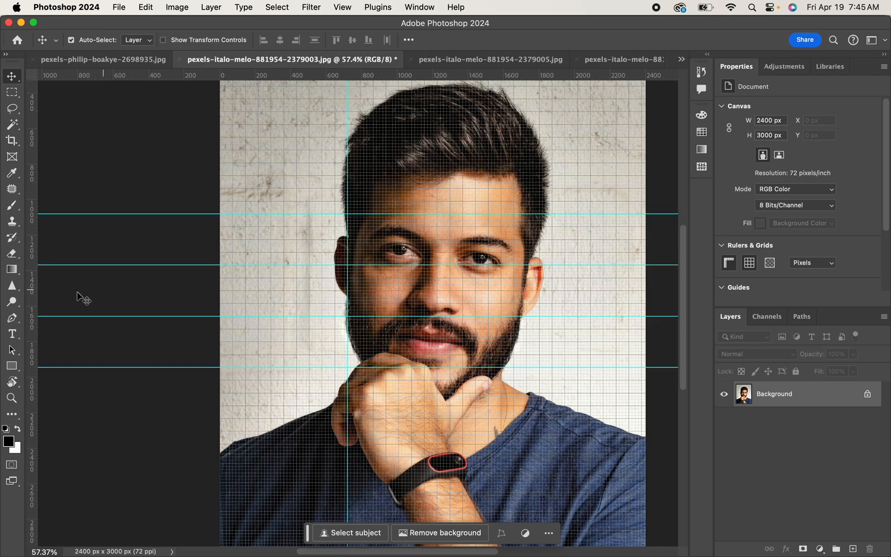
drag(30, 306, 398, 298)
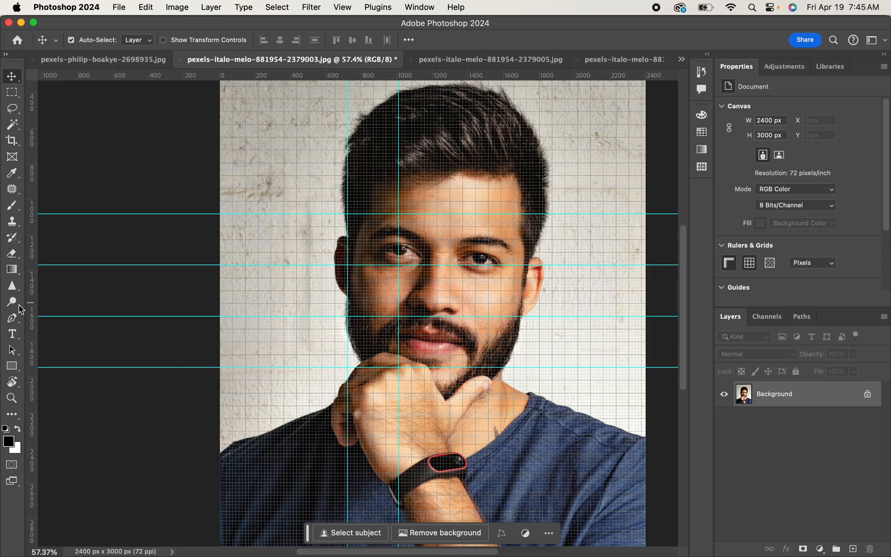
drag(32, 318, 450, 320)
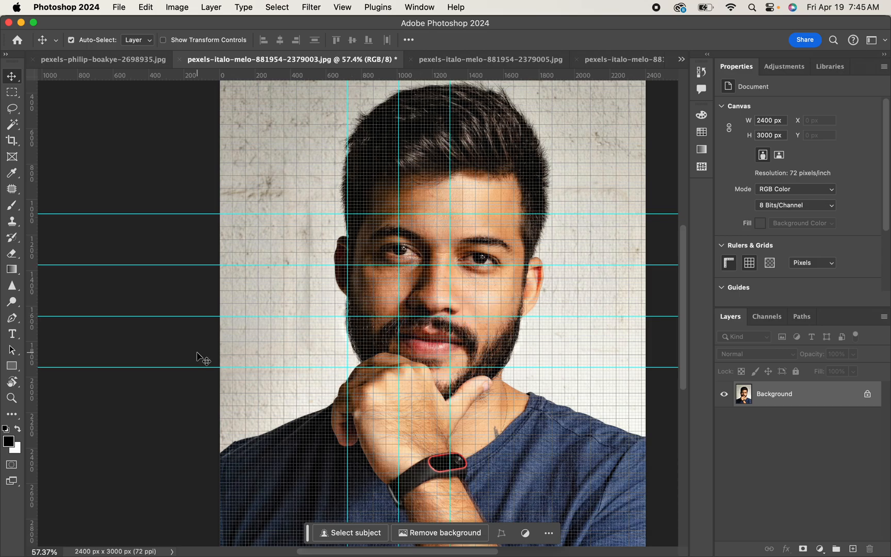
drag(32, 396, 500, 386)
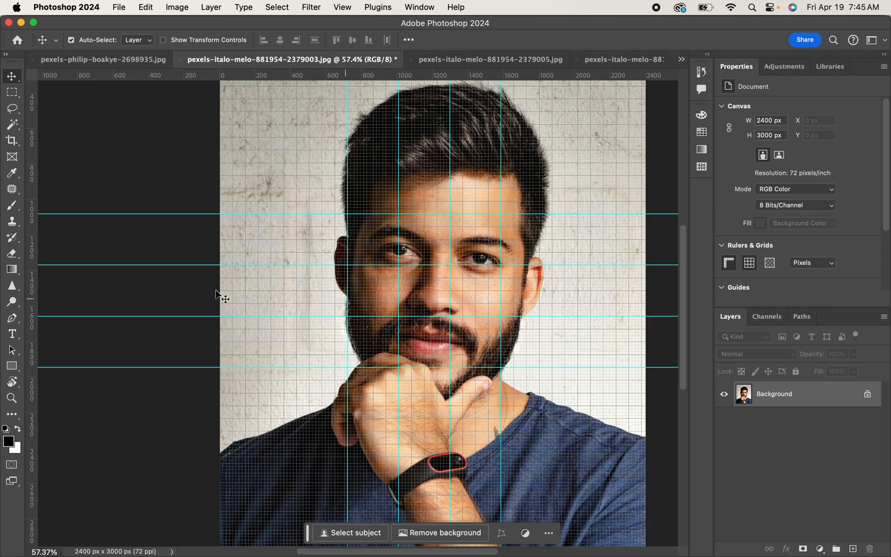
Hide the grid while leaving the guides displayed over the portrait
scroll(340, 445, right, 5)
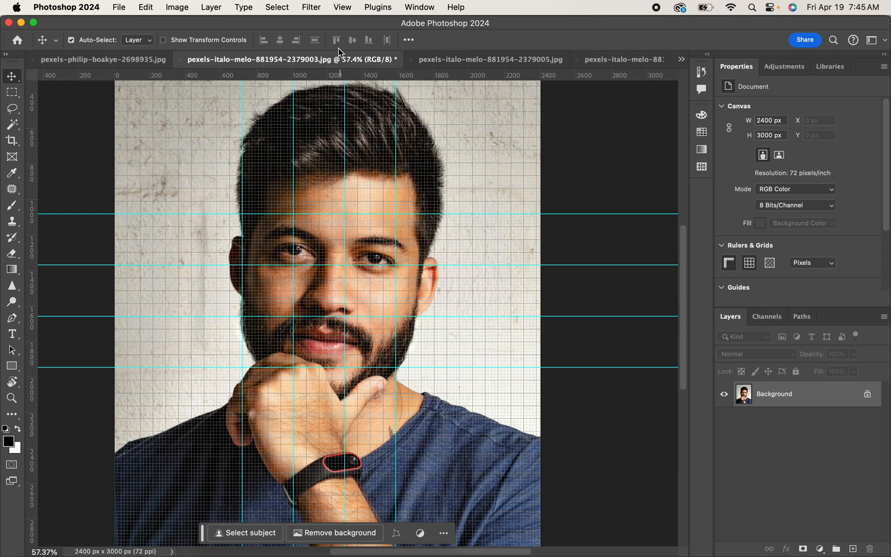
click(343, 11)
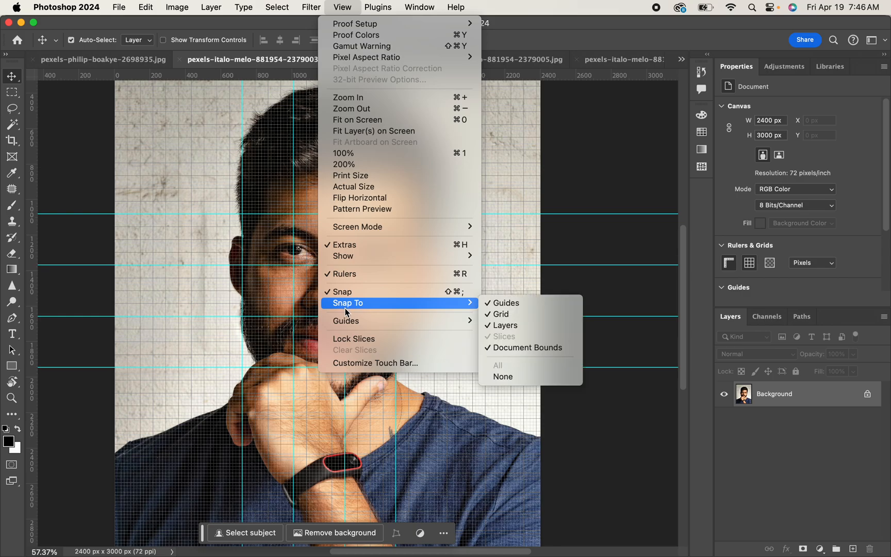
mouse_move(369, 256)
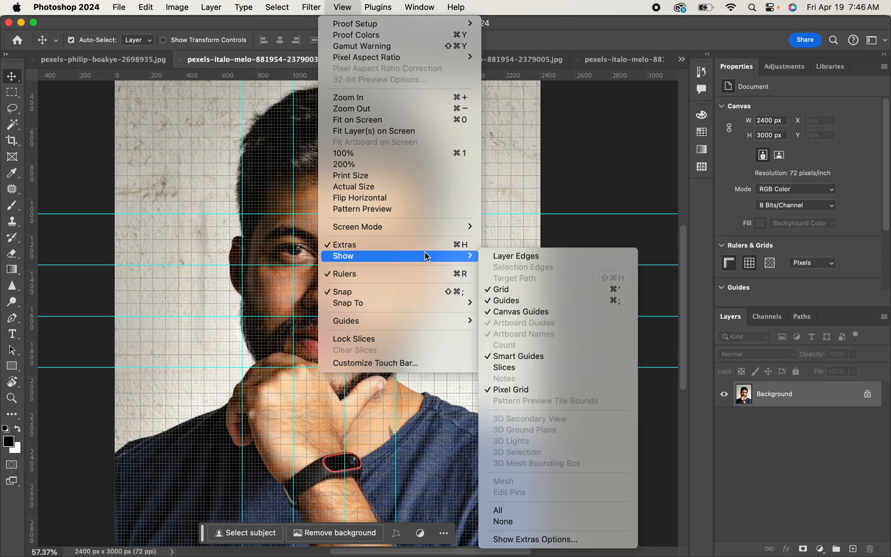
click(496, 289)
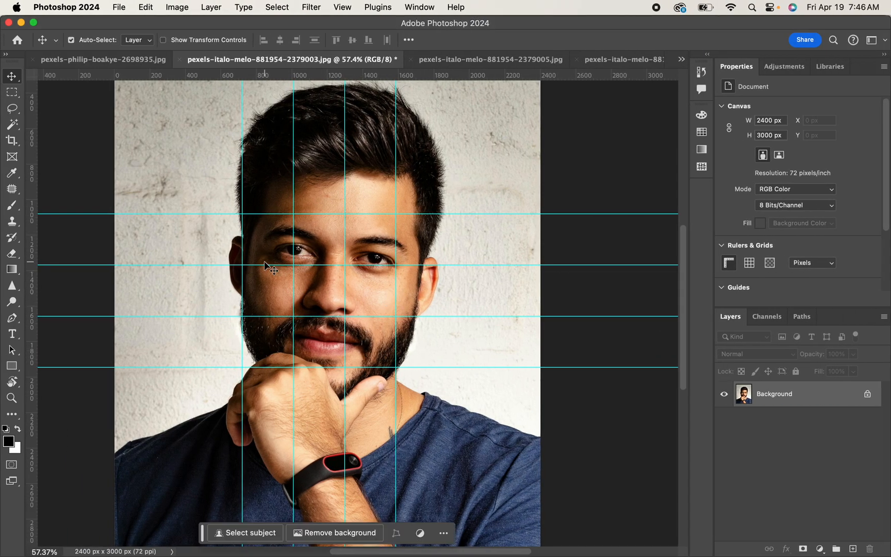
Select the 288 × 288 px guide square at X 1008, Y 1080 with the Rectangular Marquee and copy it to a new layer
click(12, 95)
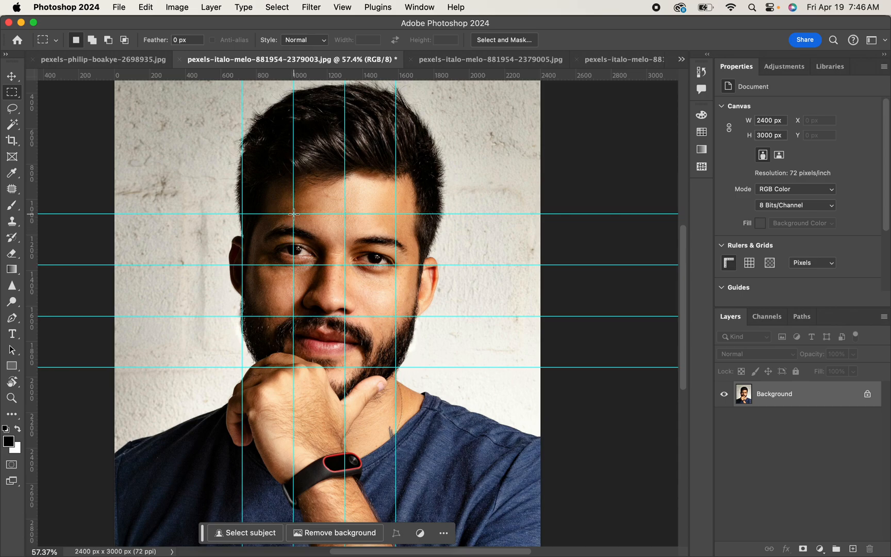
drag(293, 213, 344, 264)
scroll(338, 252, up, 5)
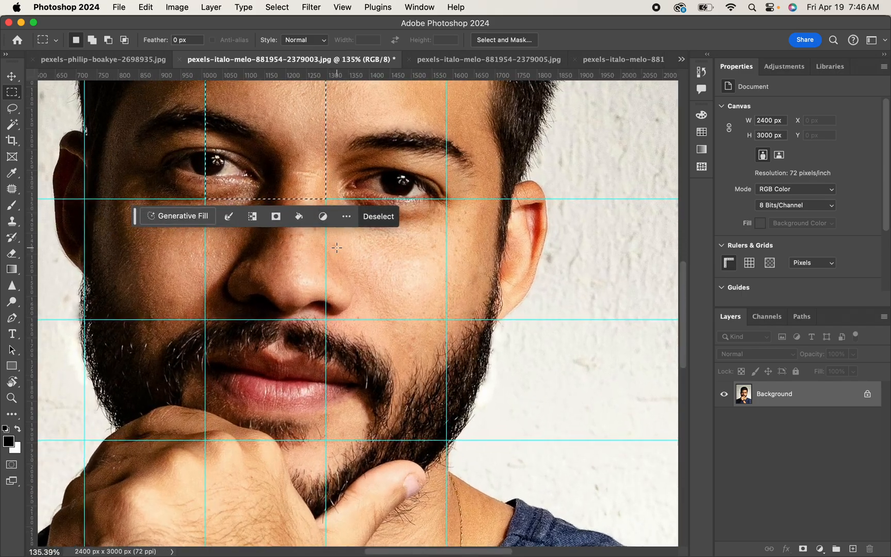
scroll(336, 247, up, 2)
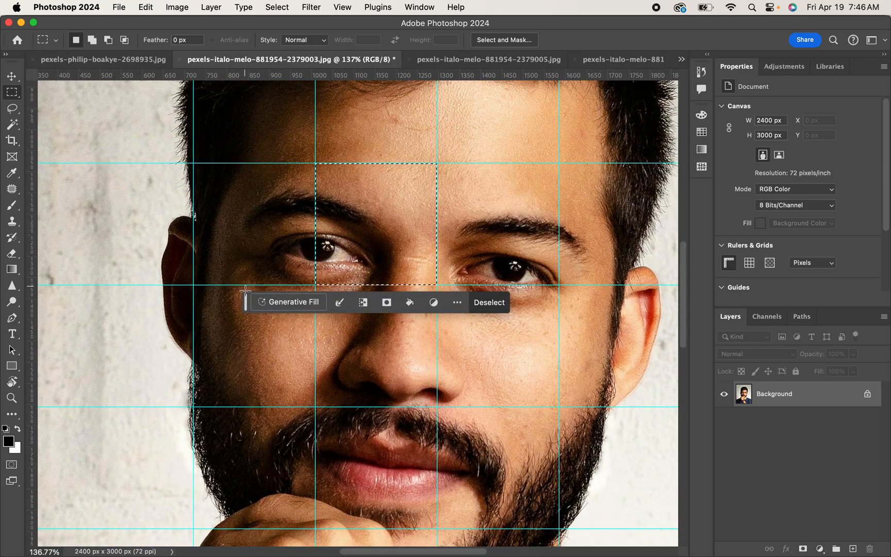
drag(246, 301, 84, 97)
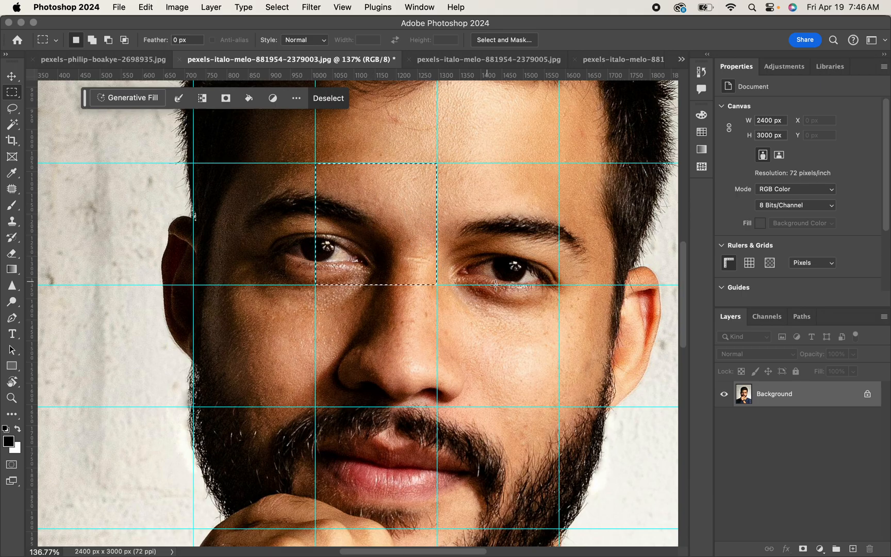
key(super+j)
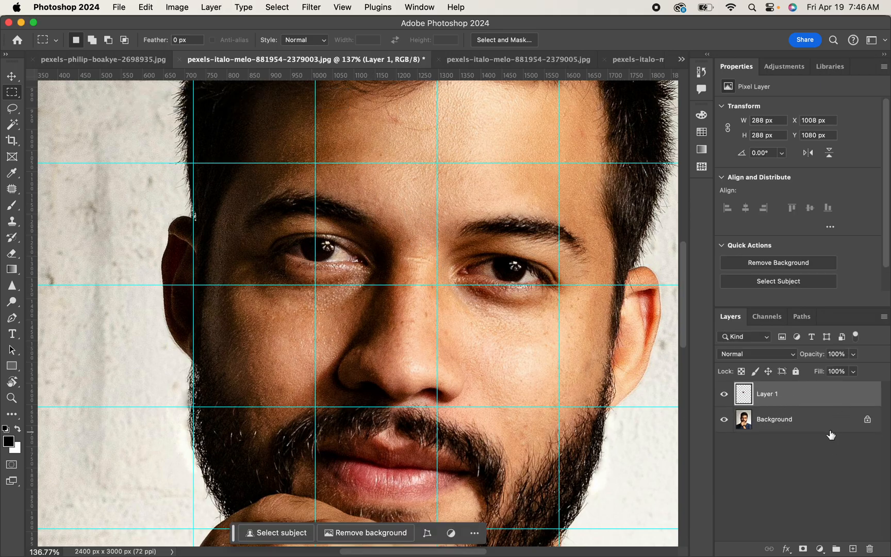
From the Background layer, select the adjacent 288 × 288 px guide square at X 720, Y 1080 and copy it to its own layer
click(787, 426)
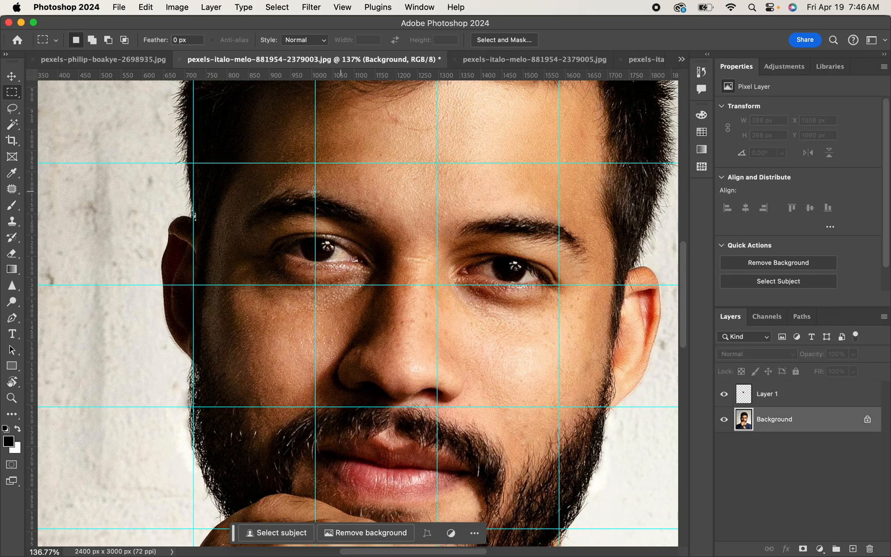
drag(192, 163, 315, 285)
key(super+j)
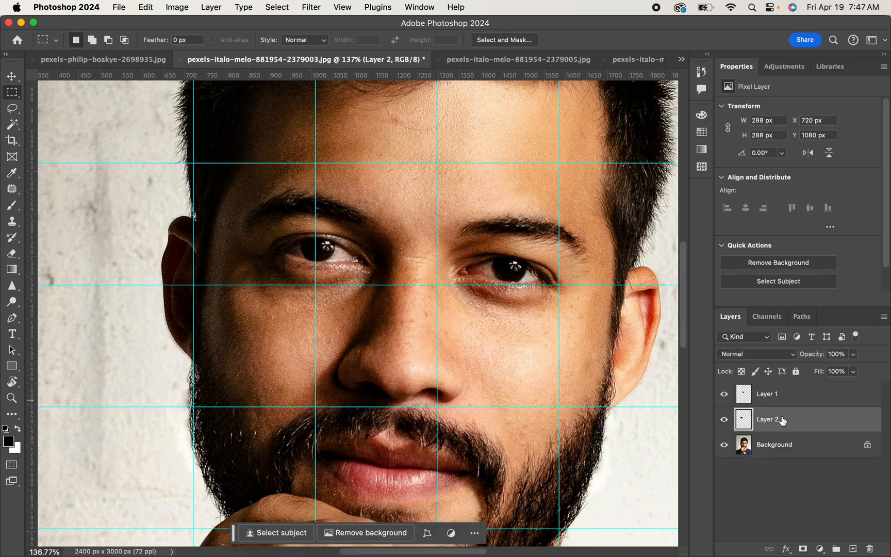
From the Background layer, select the 288 × 288 px guide square at X 1296, Y 1080 and copy it to its own layer
click(789, 451)
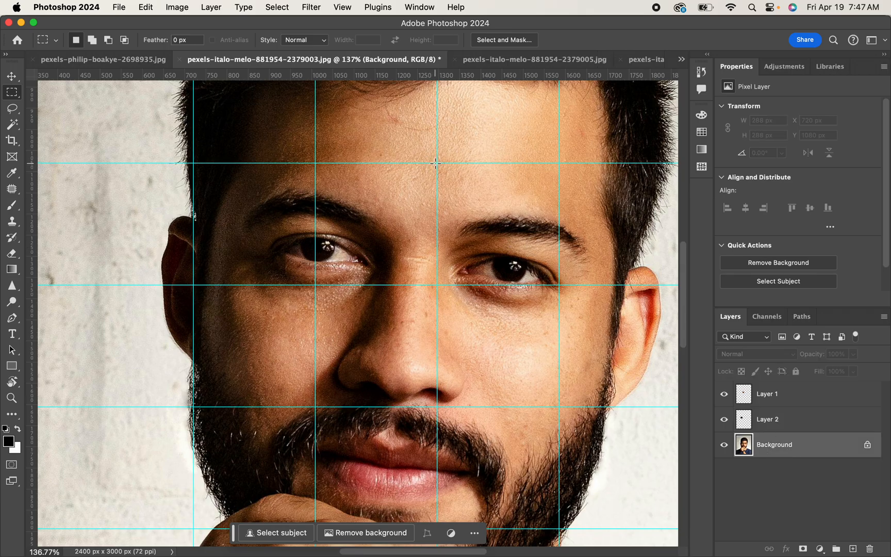
drag(436, 163, 558, 285)
key(super+j)
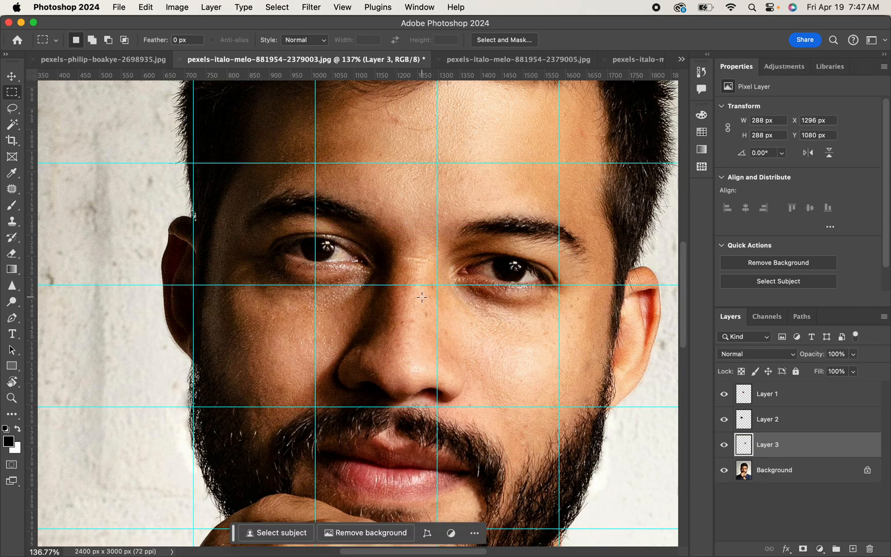
With the Background temporarily hidden, rearrange the three copied face squares by snapping each one into a different guide cell
click(776, 475)
click(724, 471)
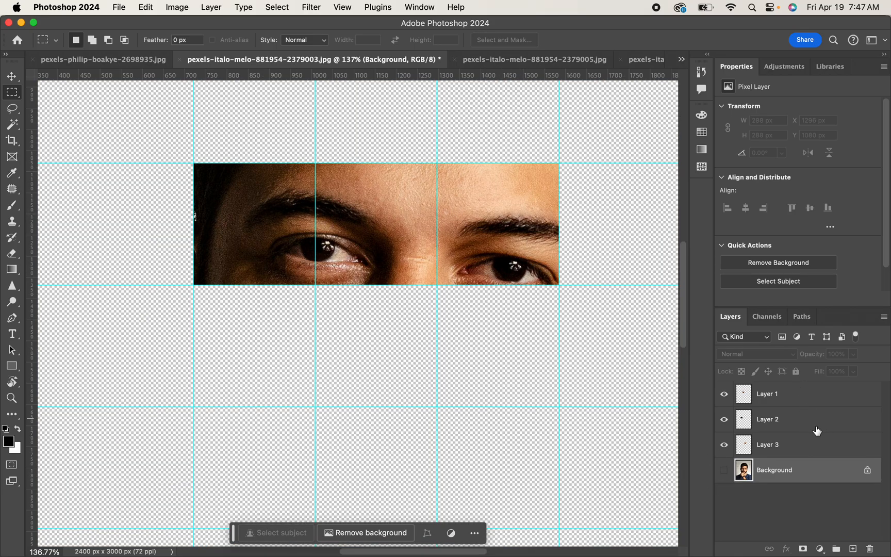
click(12, 76)
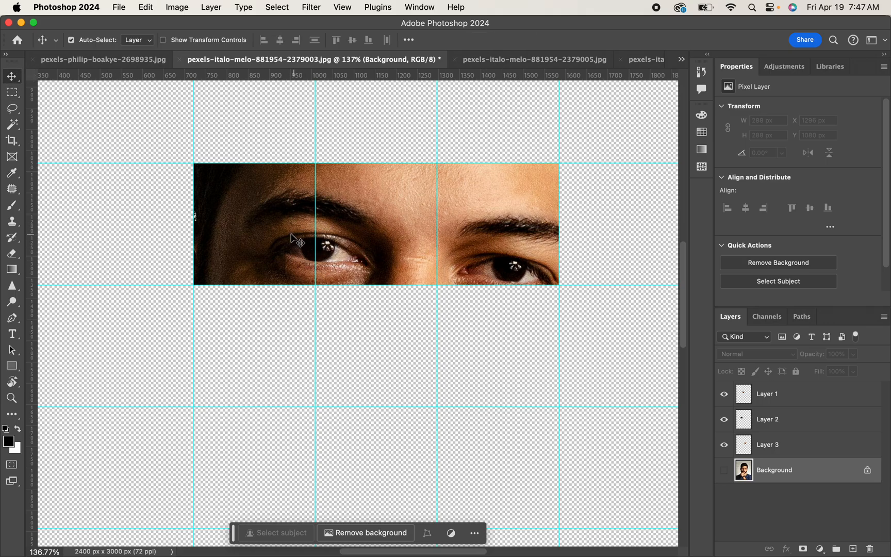
drag(262, 236, 501, 477)
drag(488, 262, 245, 384)
drag(335, 252, 473, 252)
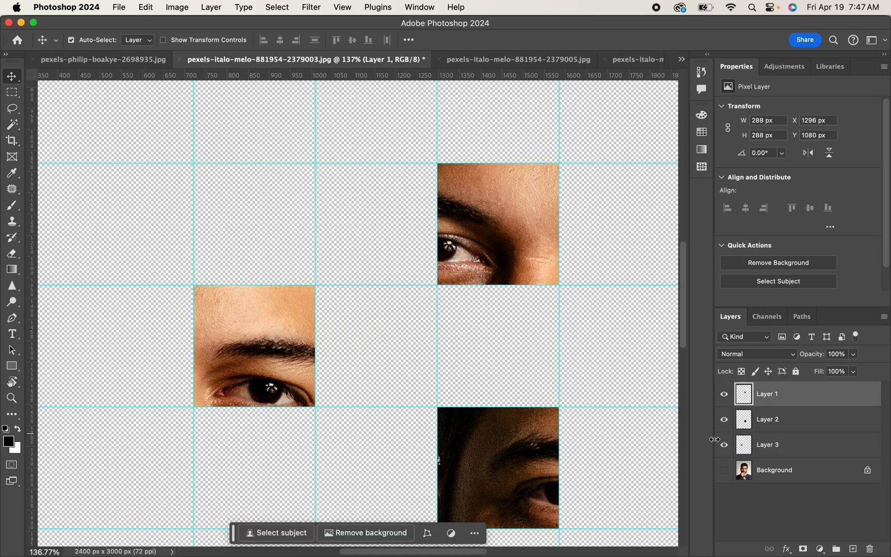
click(724, 471)
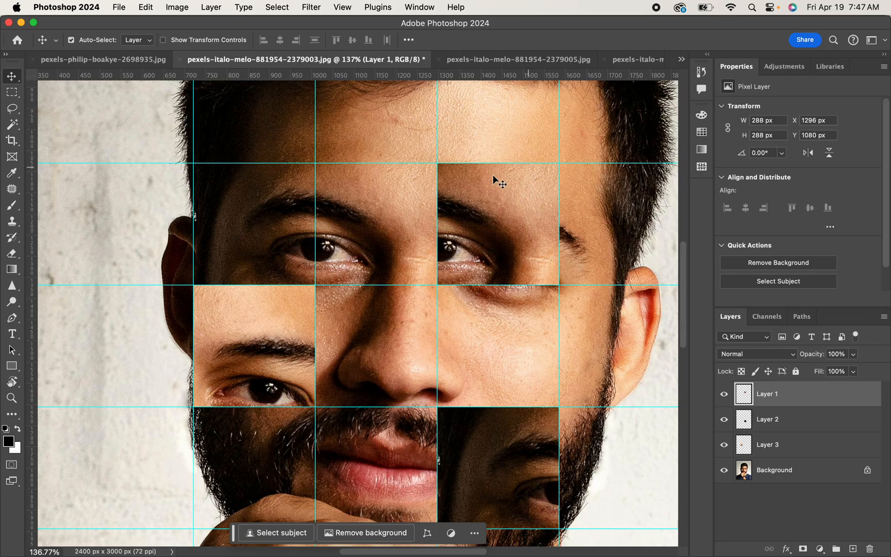
Delete the three copied square layers, leaving only the Background
scroll(513, 227, down, 2)
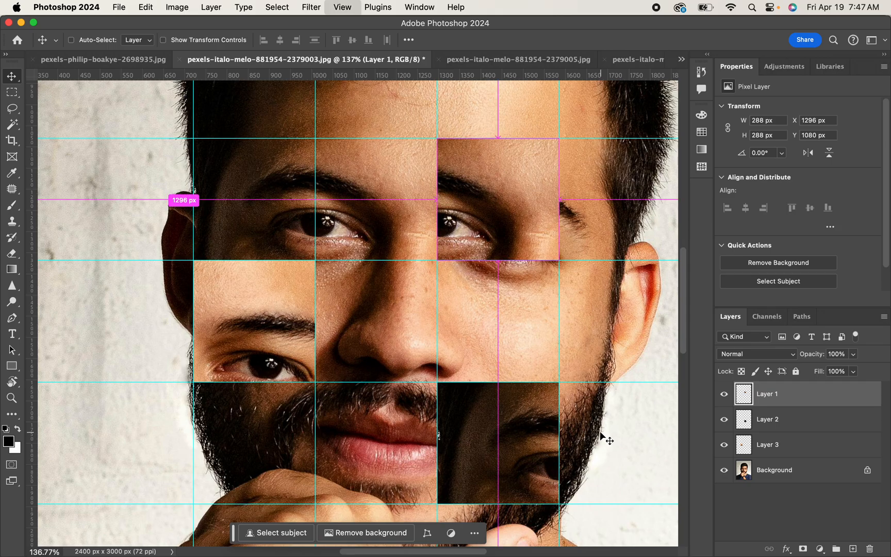
key(super+0)
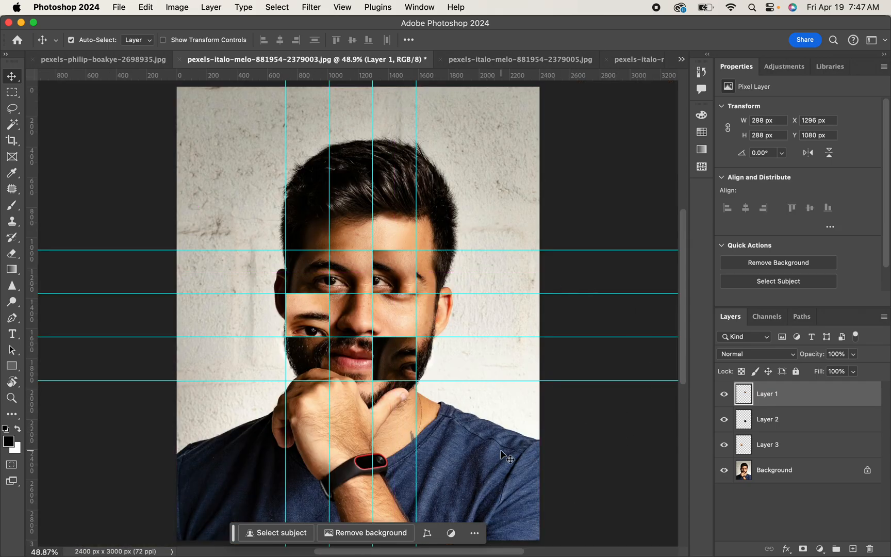
shift+click(797, 447)
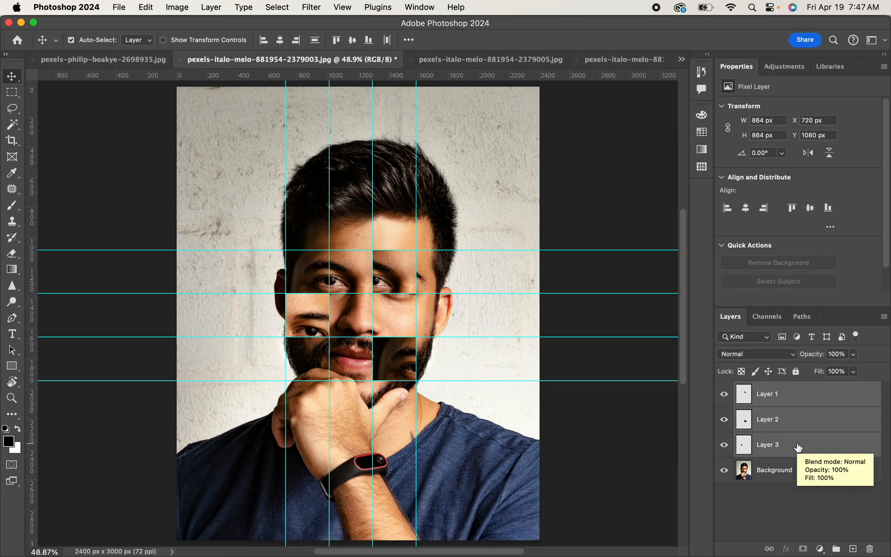
key(Delete)
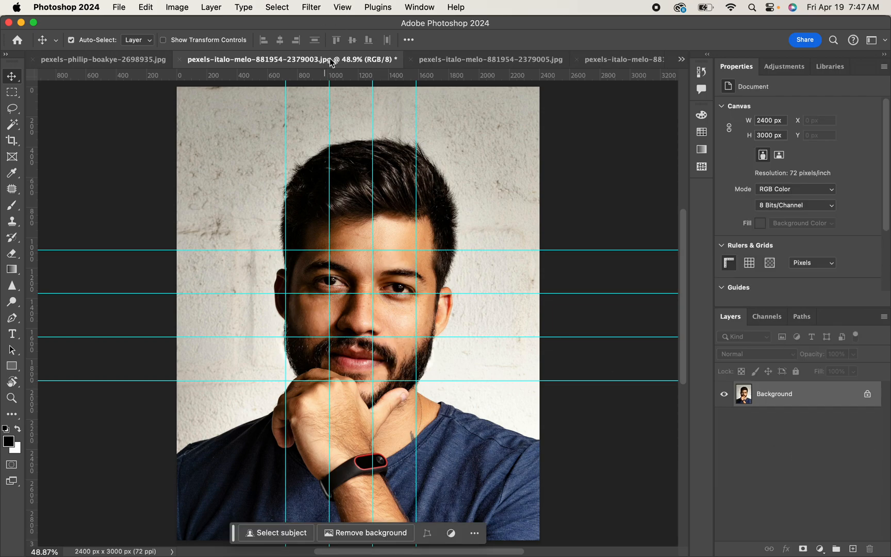
Clear all guides from the portrait
click(342, 8)
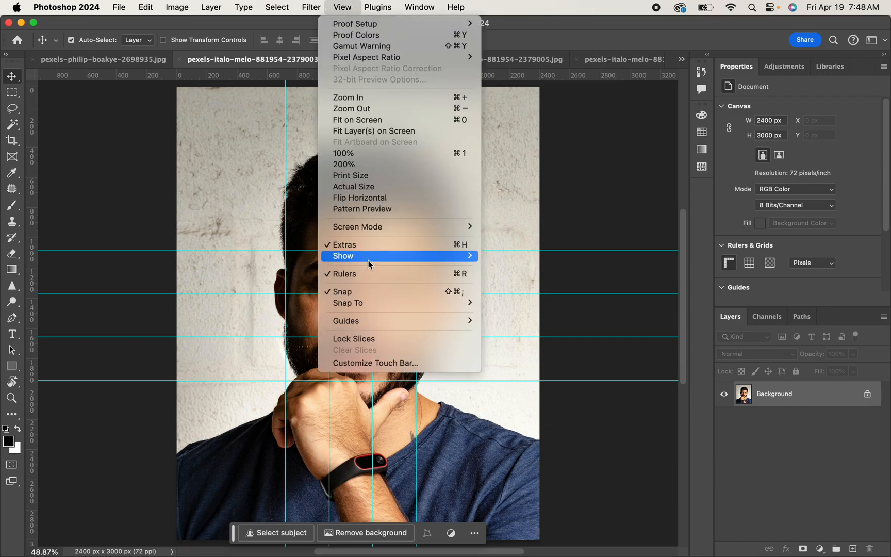
mouse_move(372, 320)
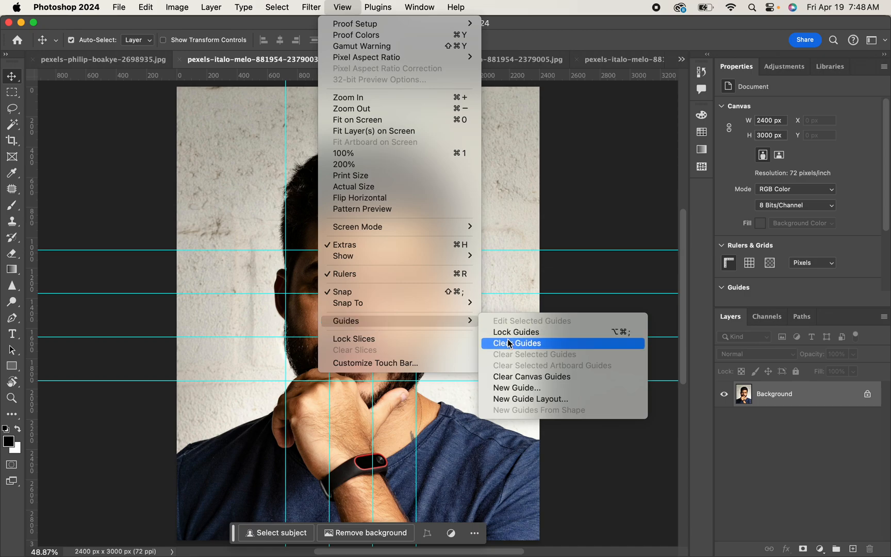
click(507, 343)
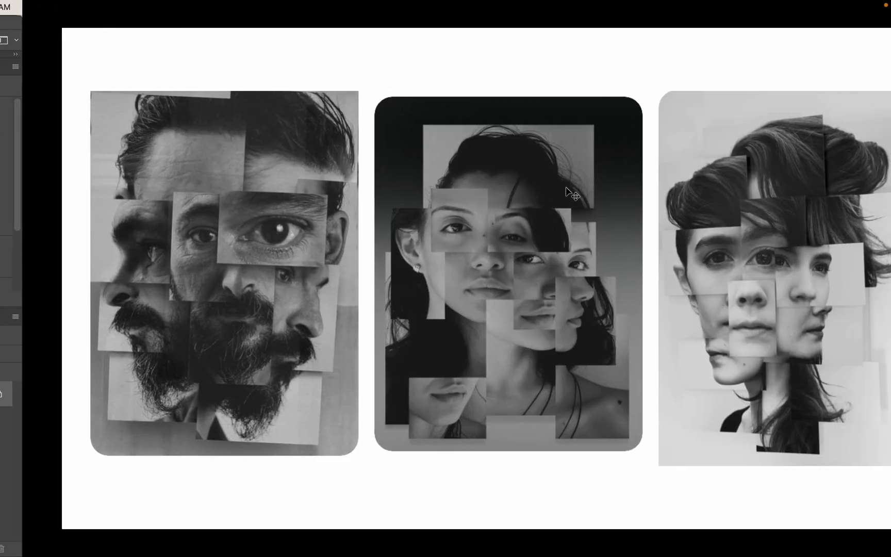
In the 2379005 portrait, marquee-select a tall strip of about 393 × 965 px over the ear and beard edge and copy it to a new layer
key(Tab)
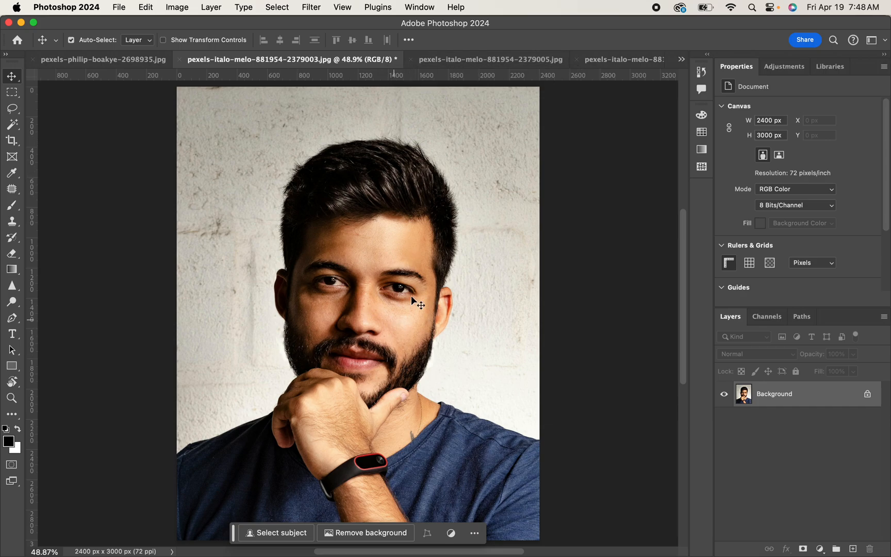
click(487, 65)
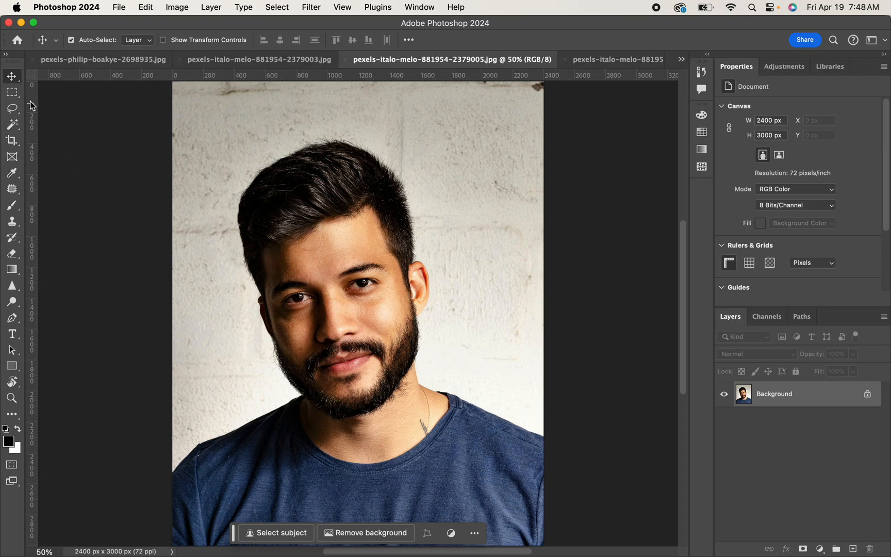
drag(14, 96, 53, 93)
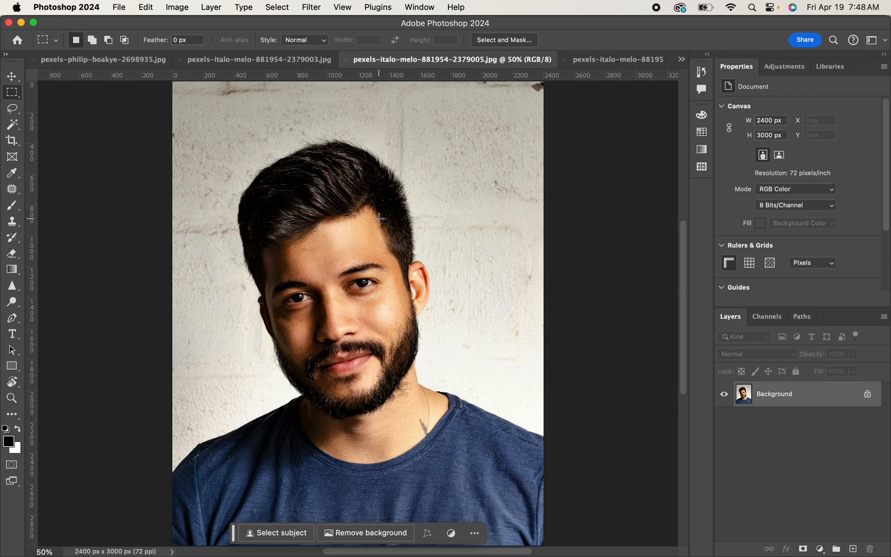
drag(383, 219, 444, 369)
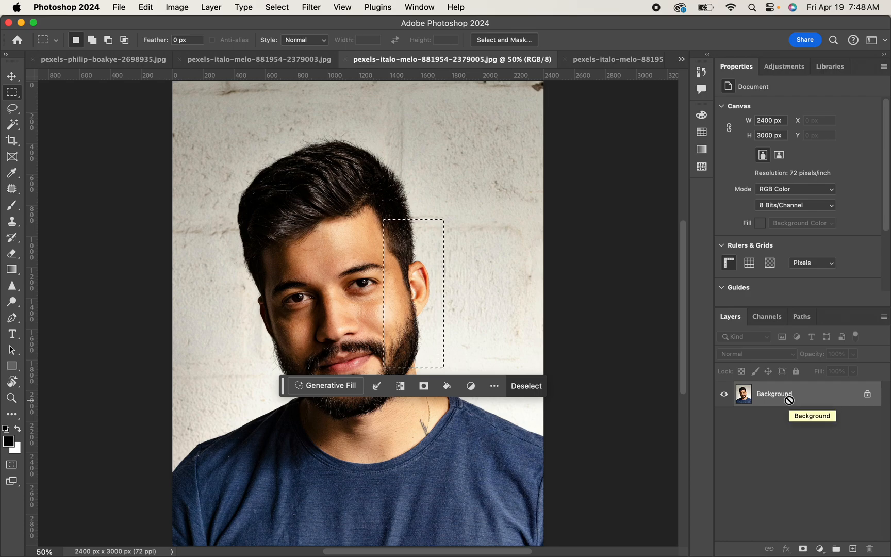
key(super+j)
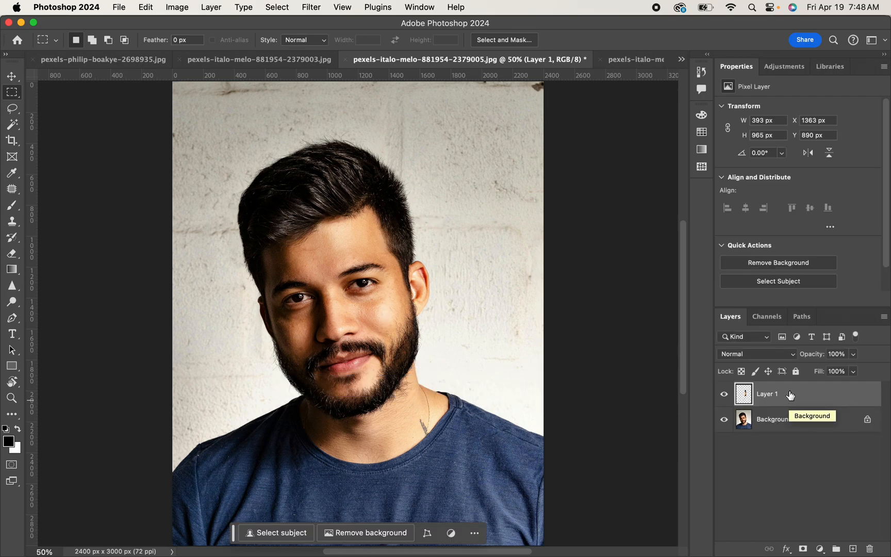
Bring the ear strip into the 2379003 portrait and place it over the hair and ear side at about X 1540, Y 423
drag(790, 395, 361, 241)
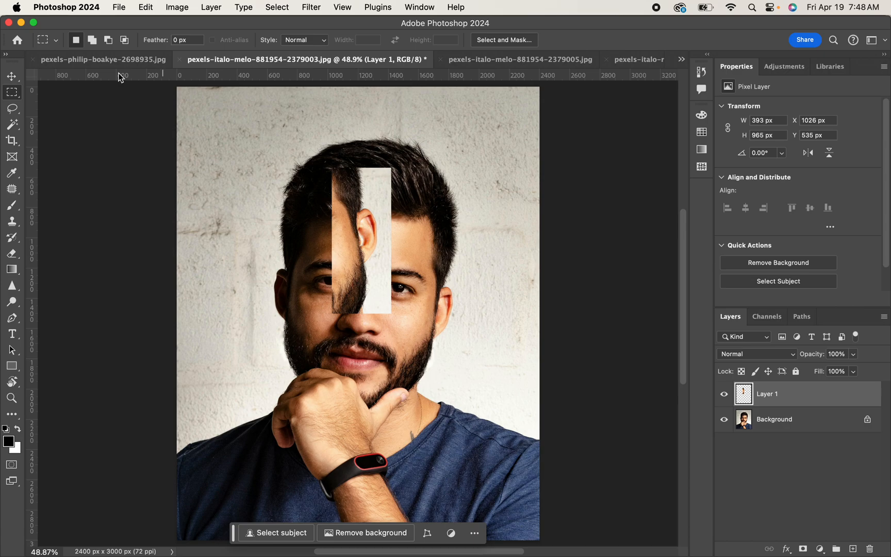
click(19, 76)
drag(362, 242, 440, 222)
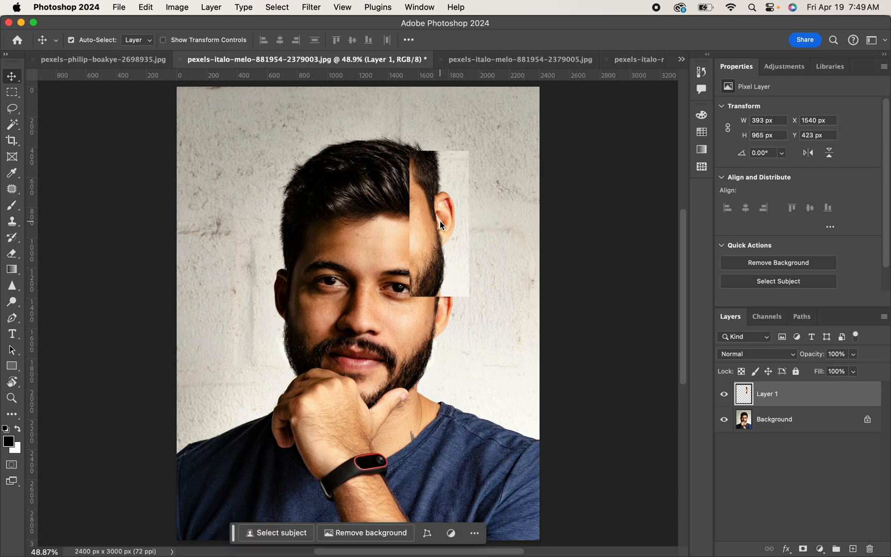
Scale the ear strip to about 149% and reposition it beside the eye at about X 1564, Y 289
key(super+t)
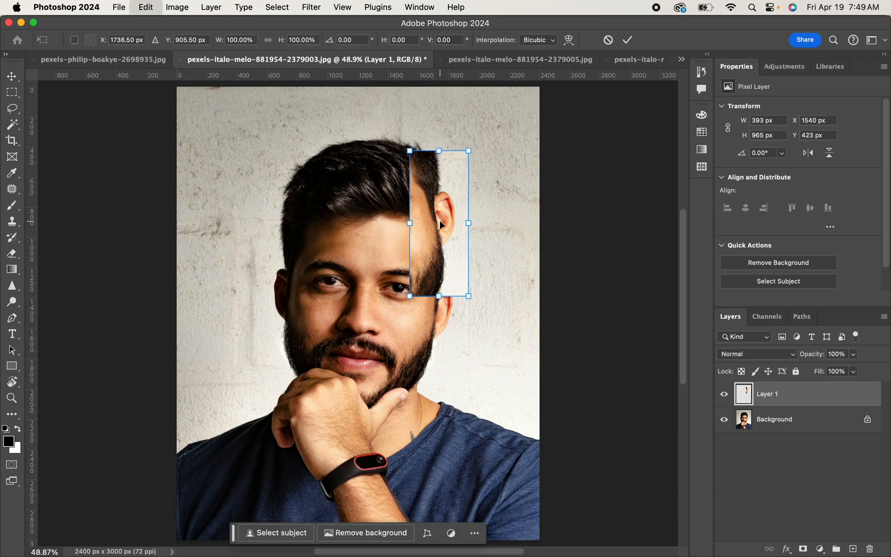
drag(468, 297, 502, 341)
key(super+z)
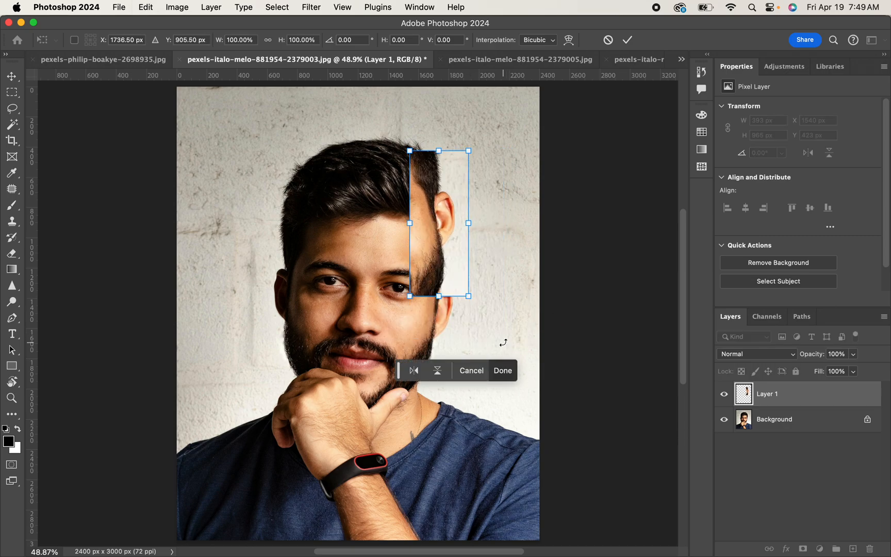
drag(468, 297, 497, 367)
drag(441, 262, 445, 241)
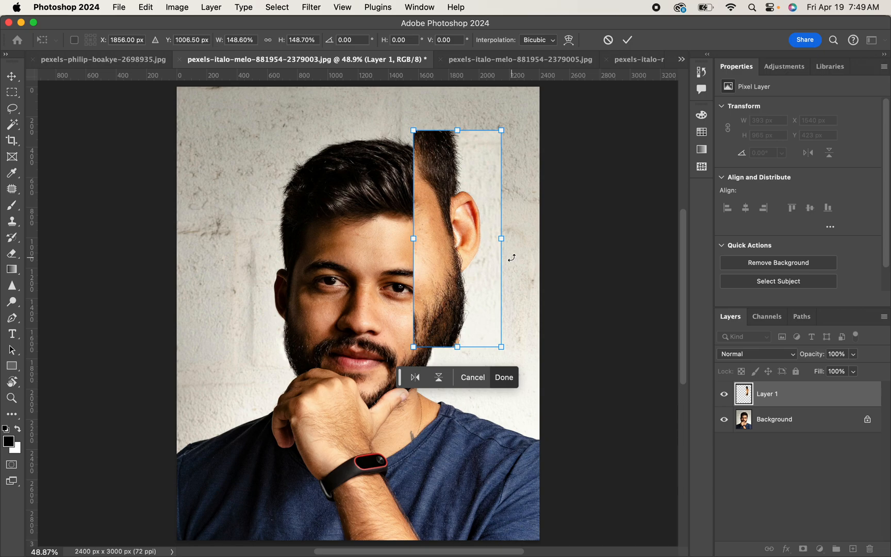
key(Return)
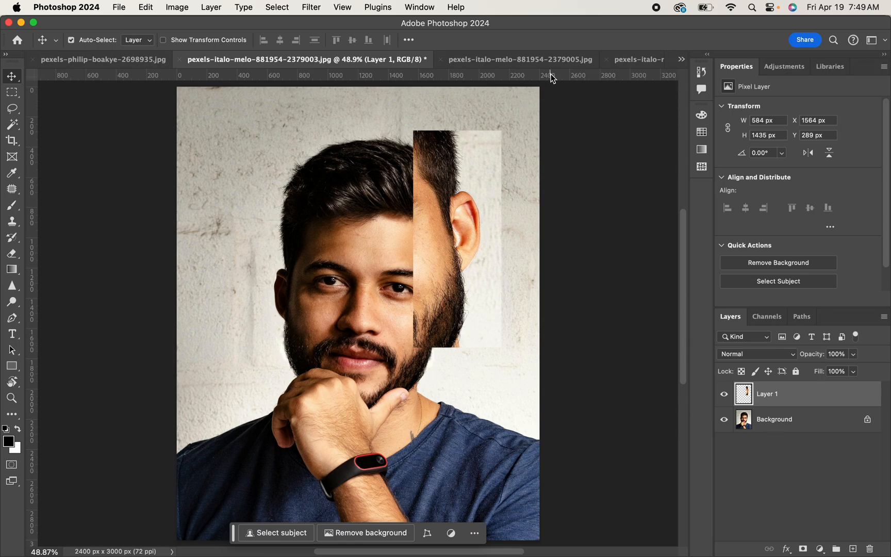
In the 2379004 photo, marquee-select the smile, about 456 × 266 px, and copy it to a new layer
click(628, 64)
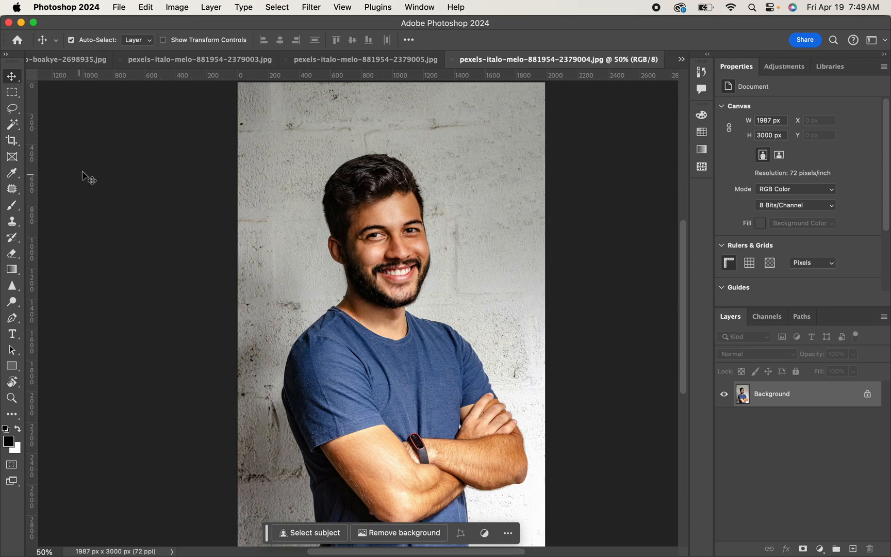
click(12, 93)
drag(360, 254, 431, 298)
key(super+j)
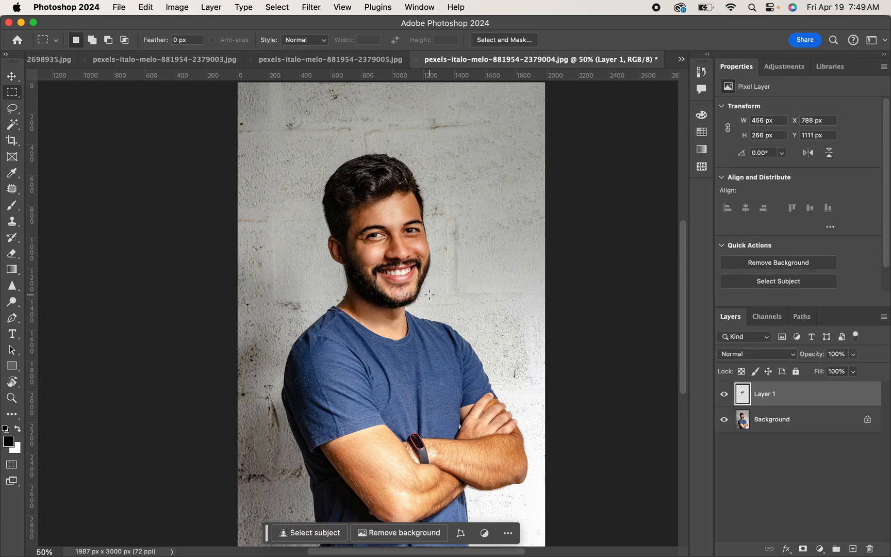
Bring the smile piece into the 2379003 portrait, scale it to about 213%, and place it over the mouth at about X 771, Y 1570
drag(784, 396, 304, 285)
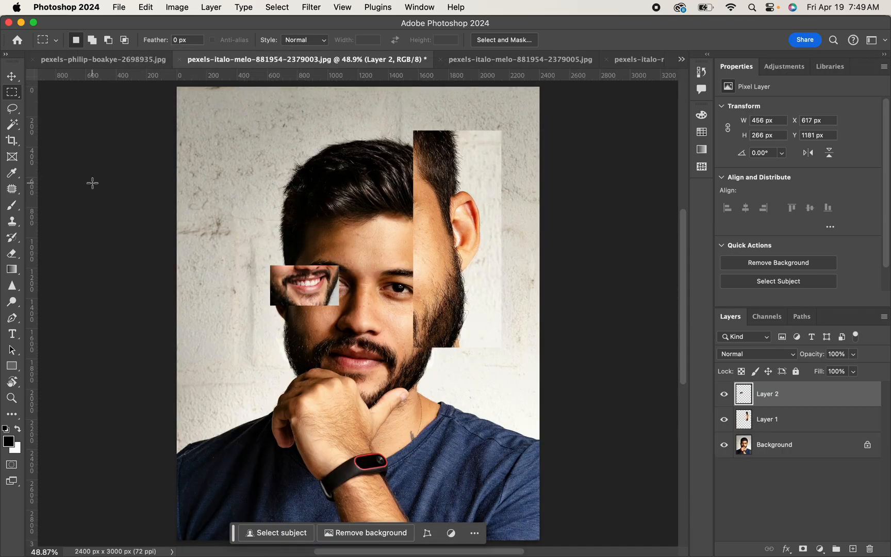
key(super+t)
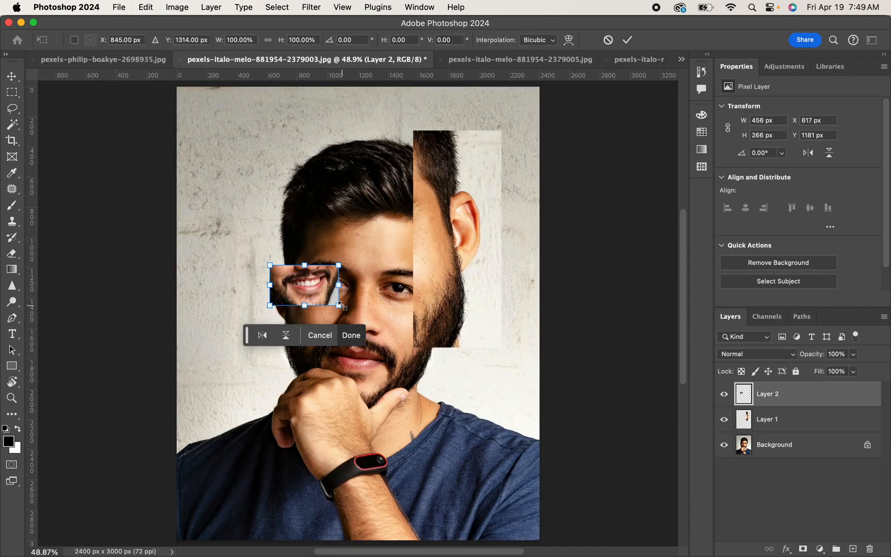
drag(338, 305, 461, 381)
drag(386, 309, 410, 367)
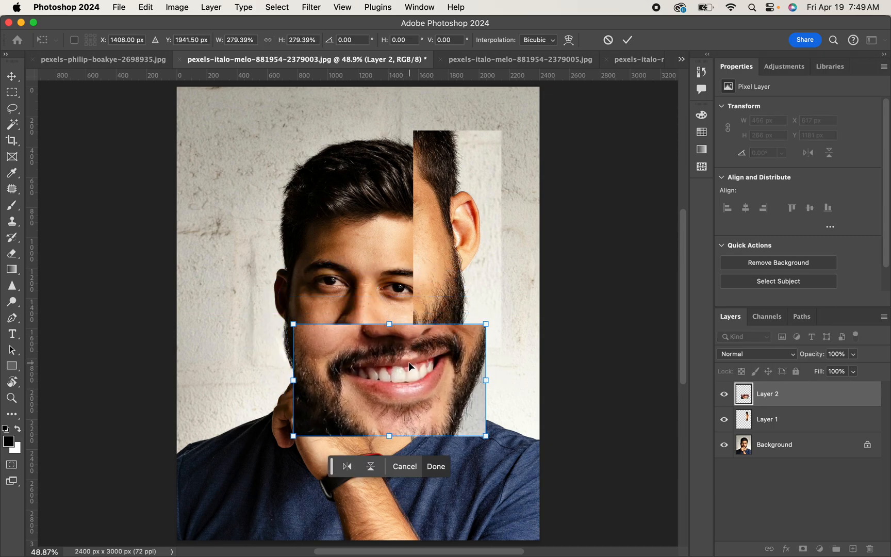
drag(486, 434, 441, 404)
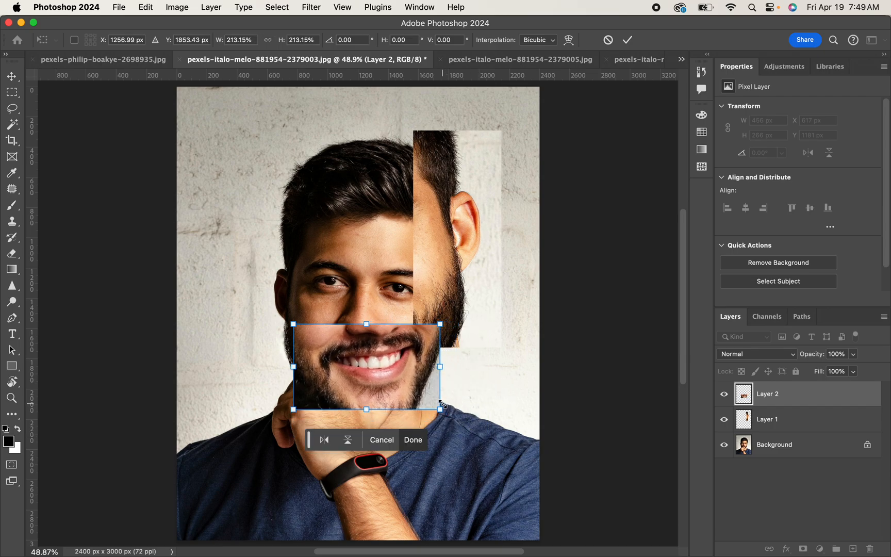
key(m)
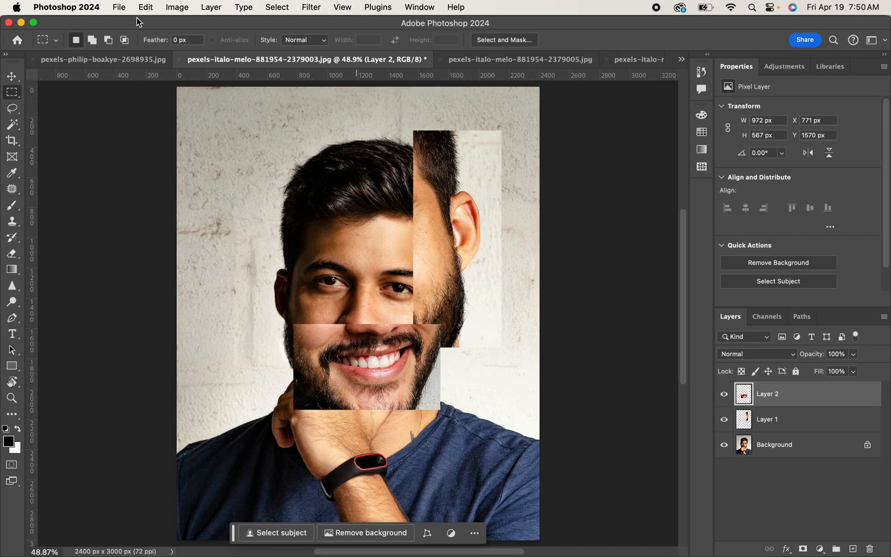
In the red-background portrait, draw an elliptical selection about 2678 px wide around the face with the Elliptical Marquee, and clear the selection
click(80, 62)
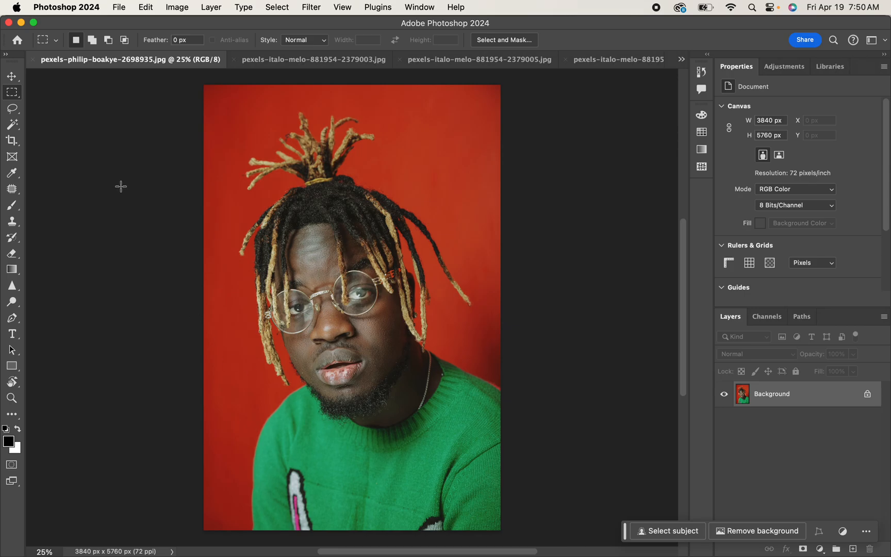
drag(11, 97, 59, 104)
drag(244, 200, 451, 446)
key(shift)
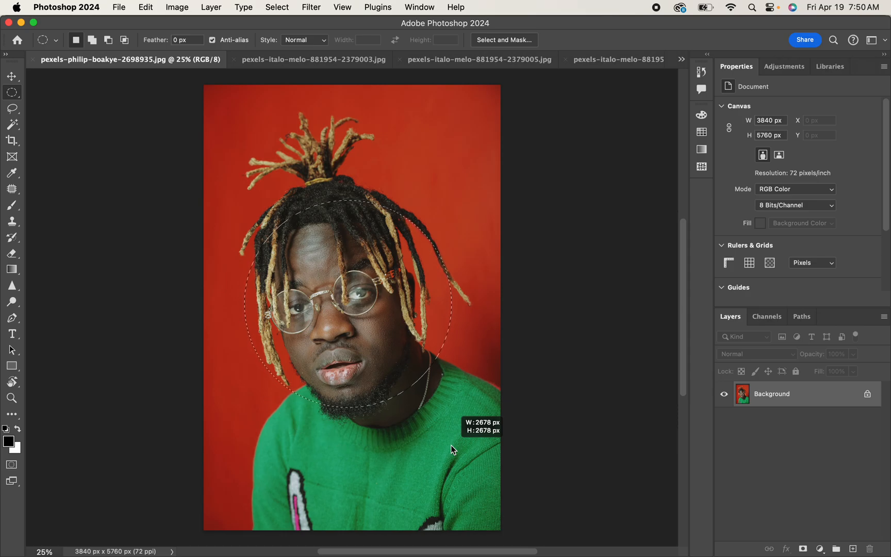
drag(450, 445, 450, 445)
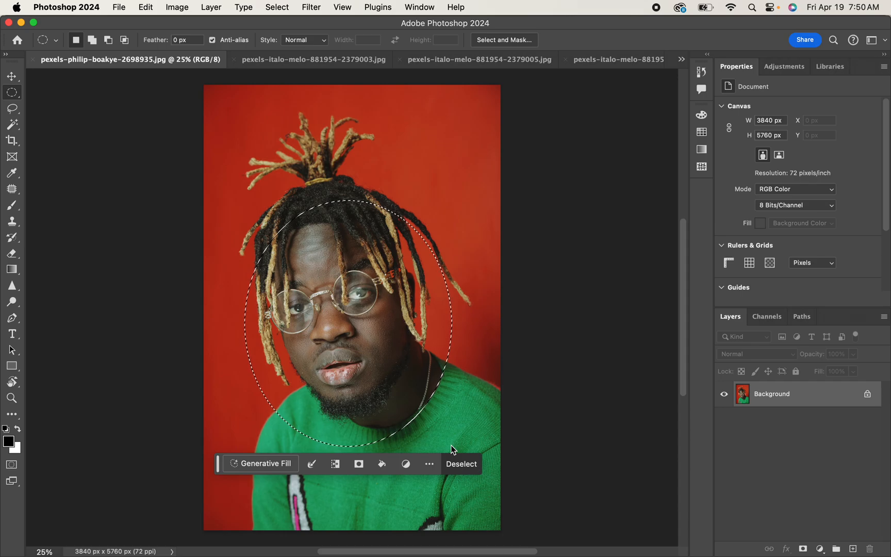
click(450, 445)
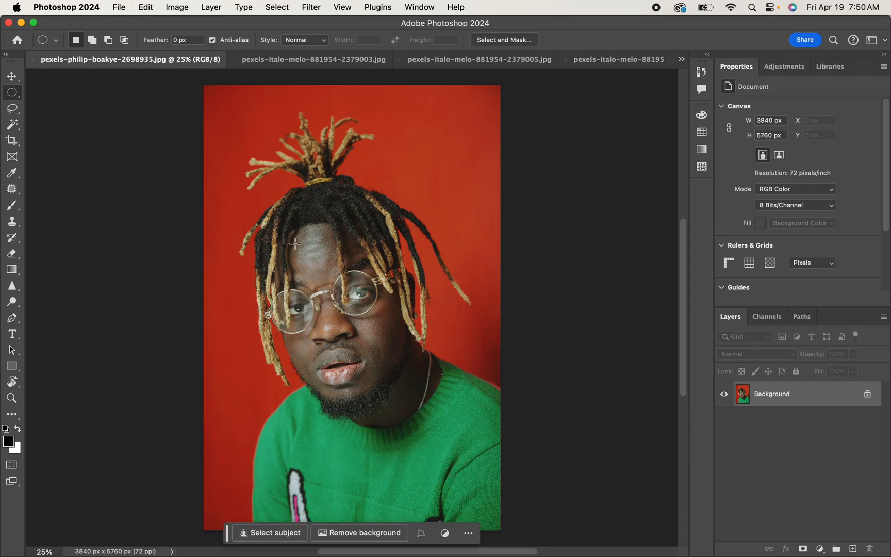
drag(245, 193, 481, 434)
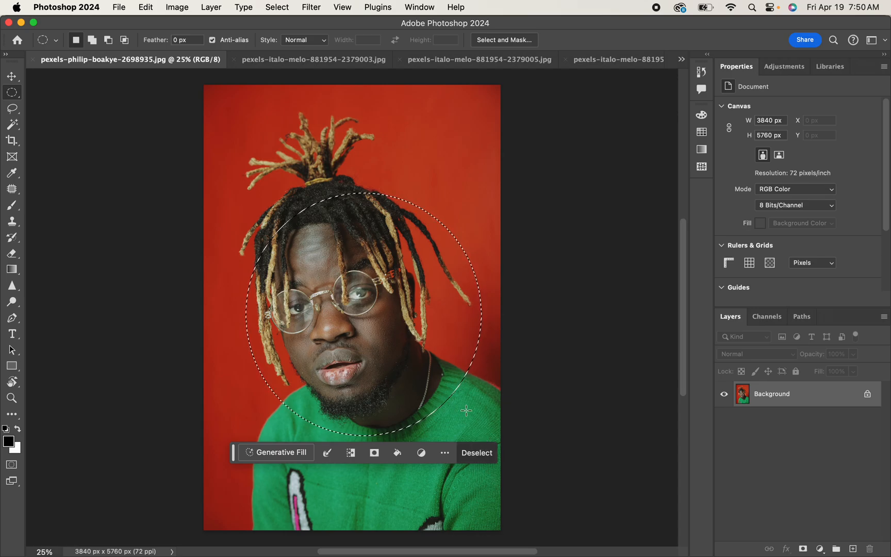
drag(376, 335, 355, 303)
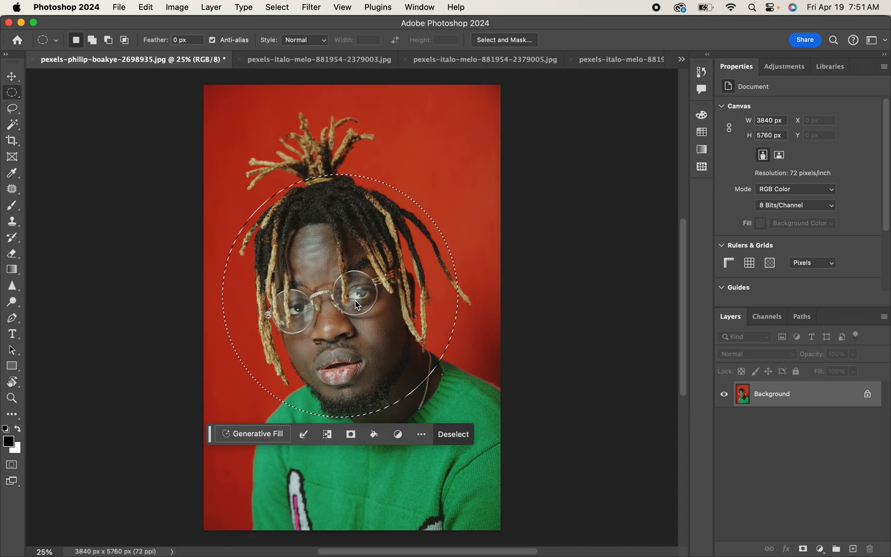
click(355, 301)
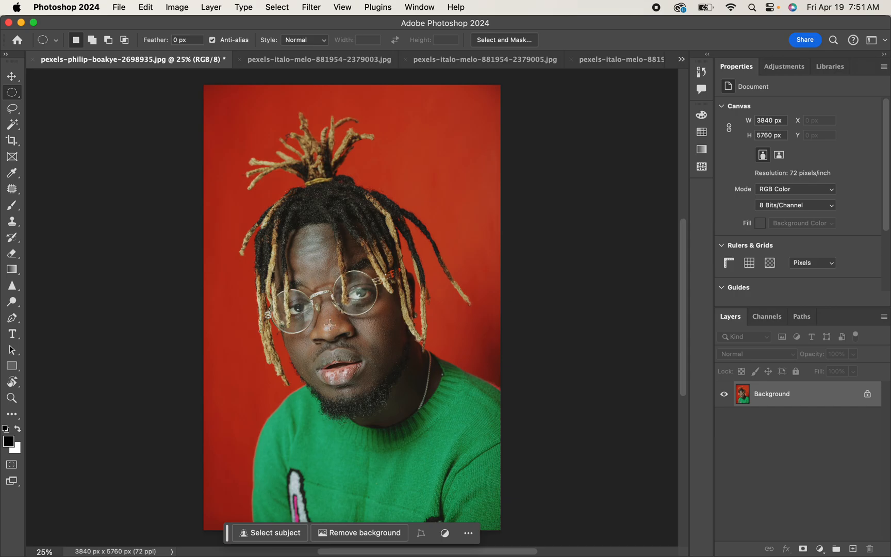
Draw a circular selection about 3445 px wide from its centre, position it around the face, and copy it to four layers
drag(329, 324, 489, 454)
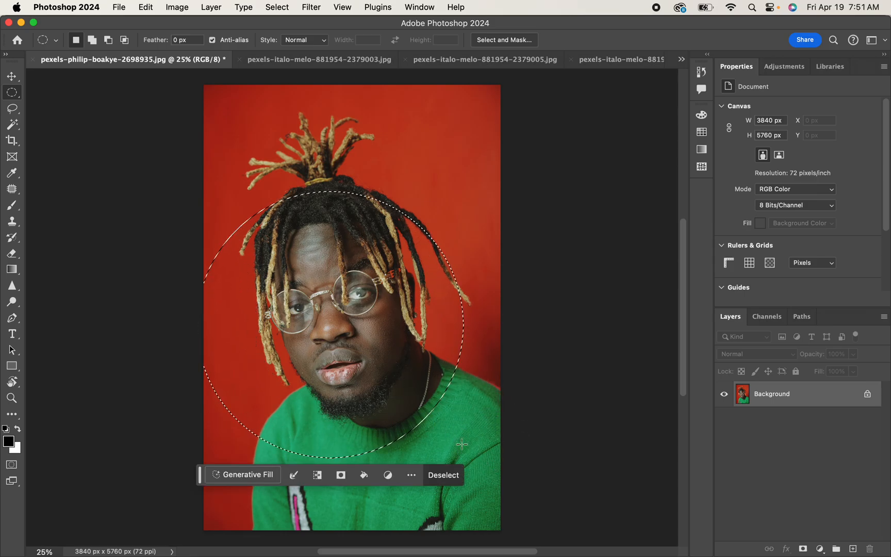
drag(324, 333, 338, 305)
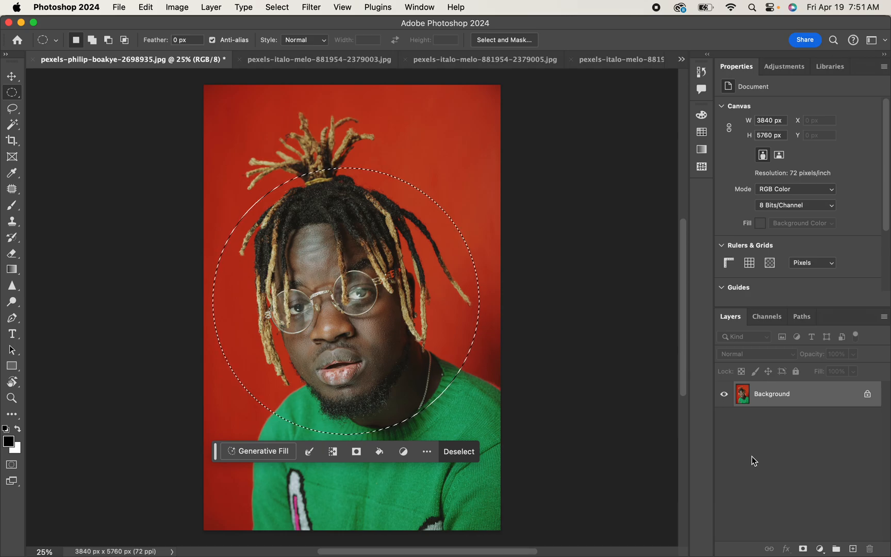
key(super+j)
key(super+j)
key(super+j)
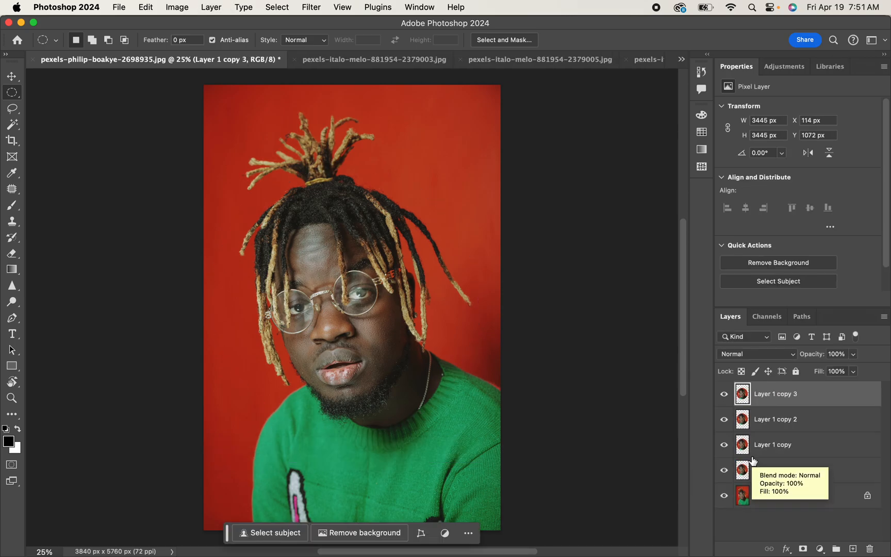
key(super+j)
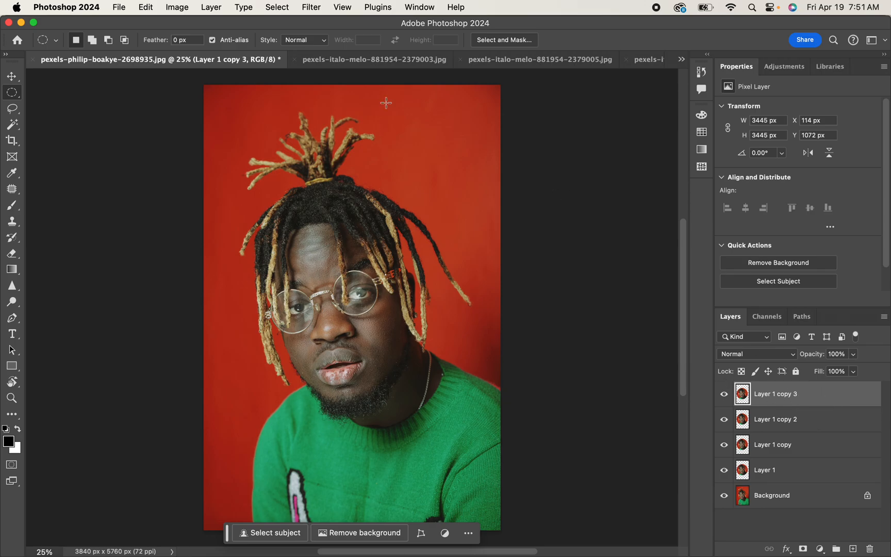
Scale the topmost circular copy, Layer 1 copy 3, proportionally about its centre to about 46%
key(super+t)
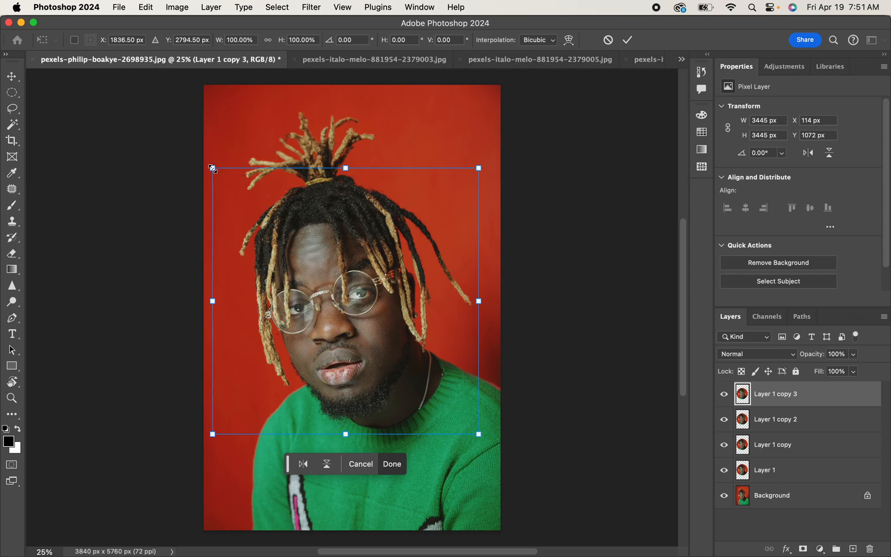
drag(211, 168, 283, 243)
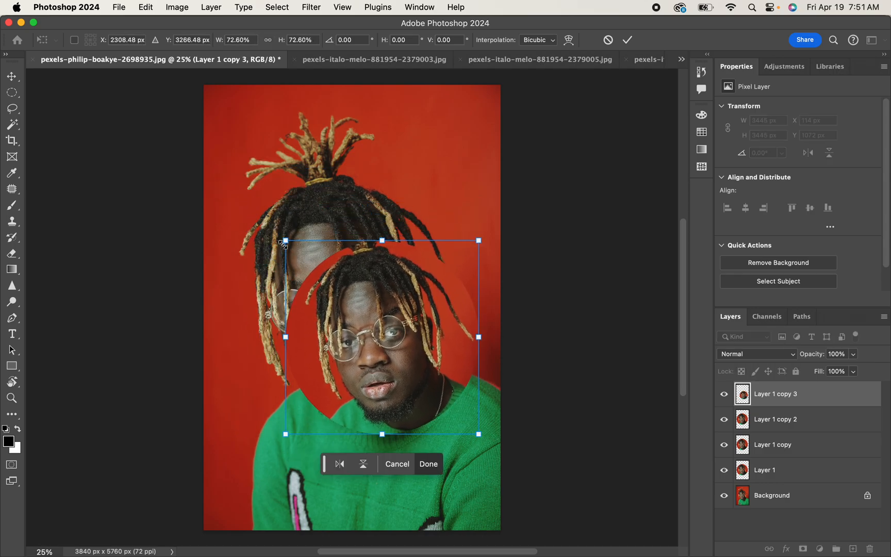
key(super+z)
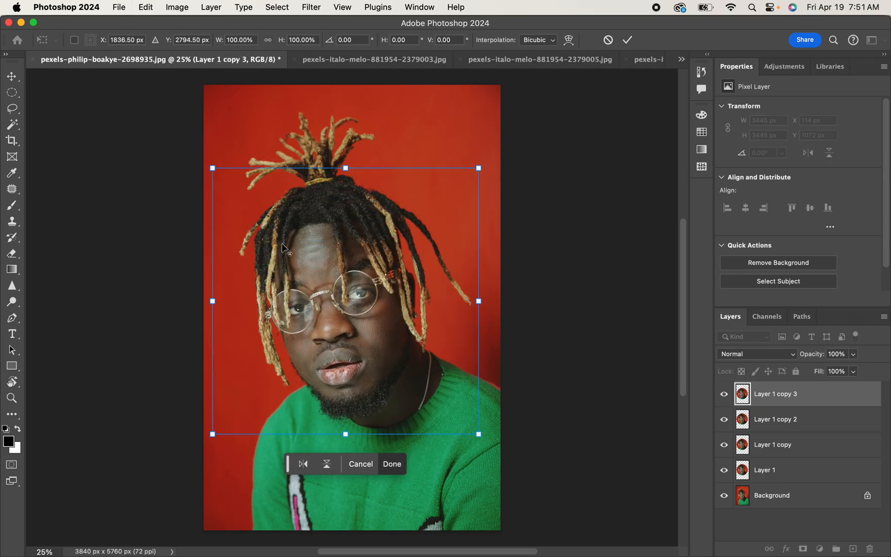
drag(212, 169, 283, 241)
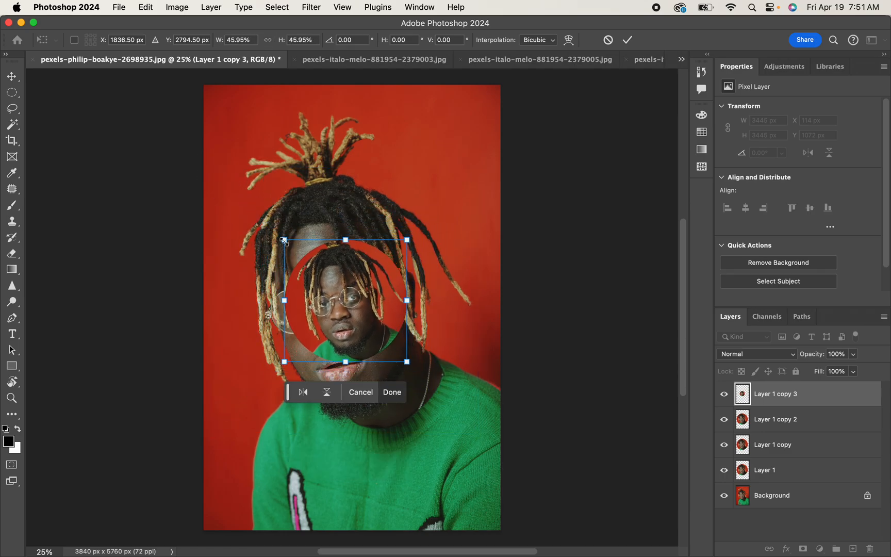
Scale the circle on Layer 1 copy 2 proportionally about its centre to about 60%
click(817, 426)
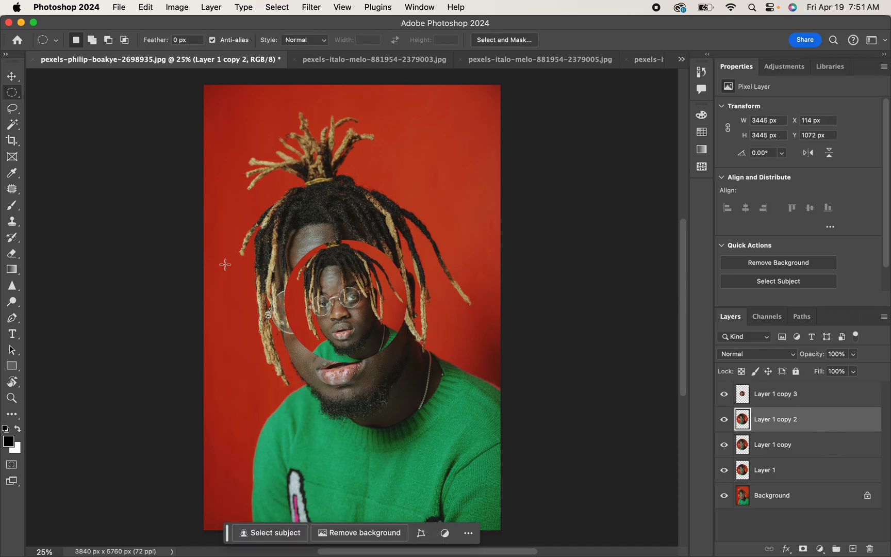
key(super+t)
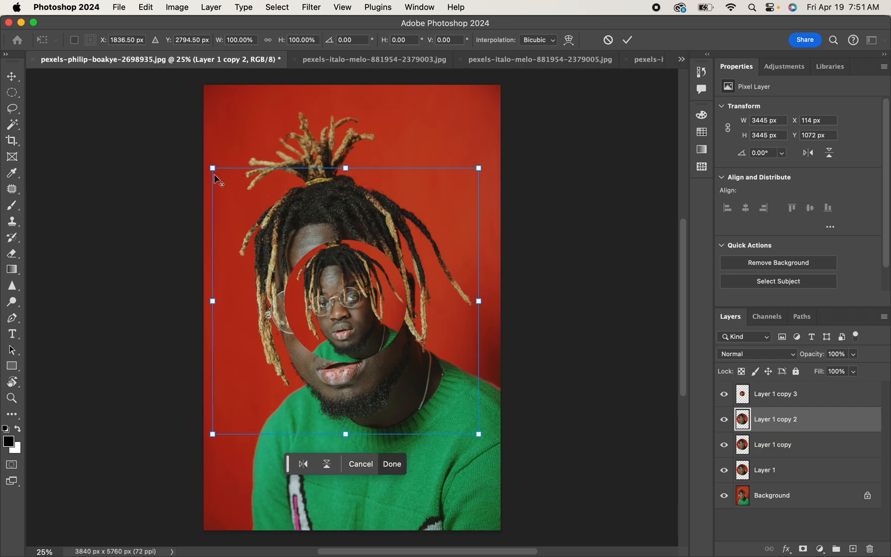
drag(212, 168, 265, 220)
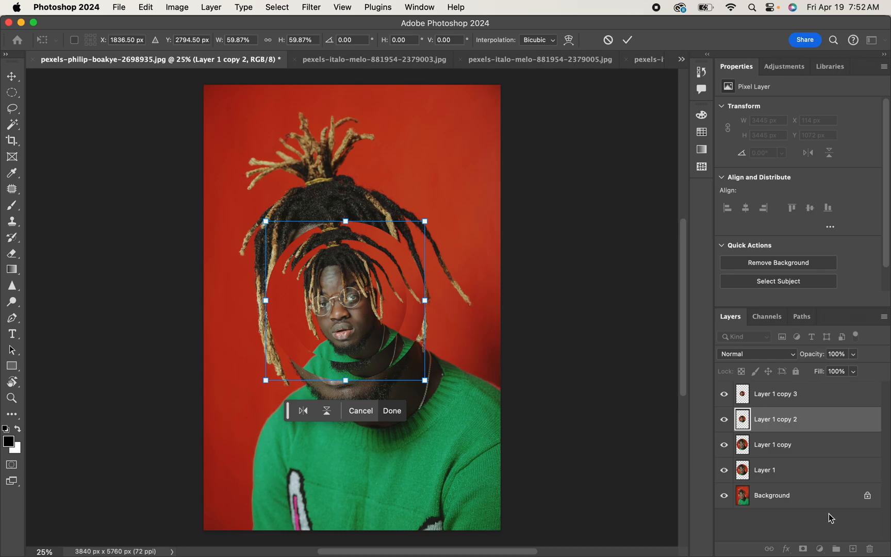
Scale the circle on Layer 1 copy proportionally about its centre to about 73%
click(809, 444)
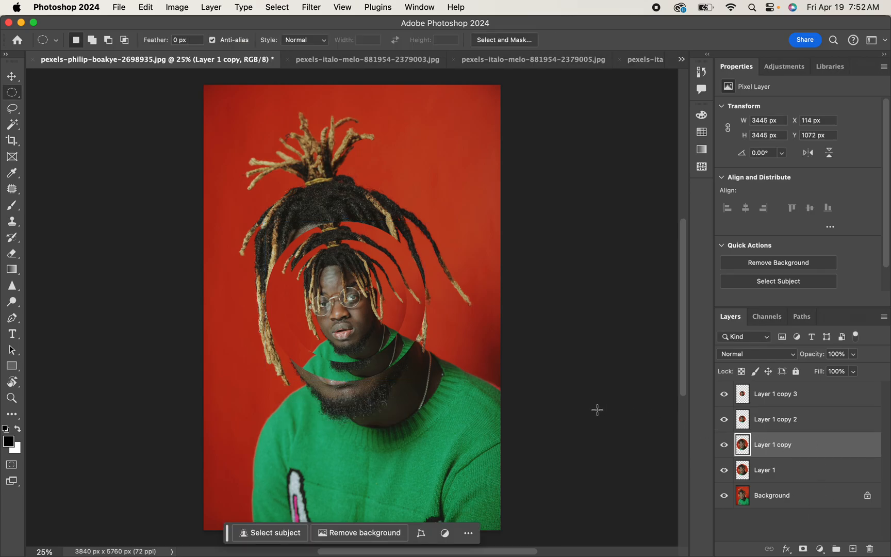
key(cmd+t)
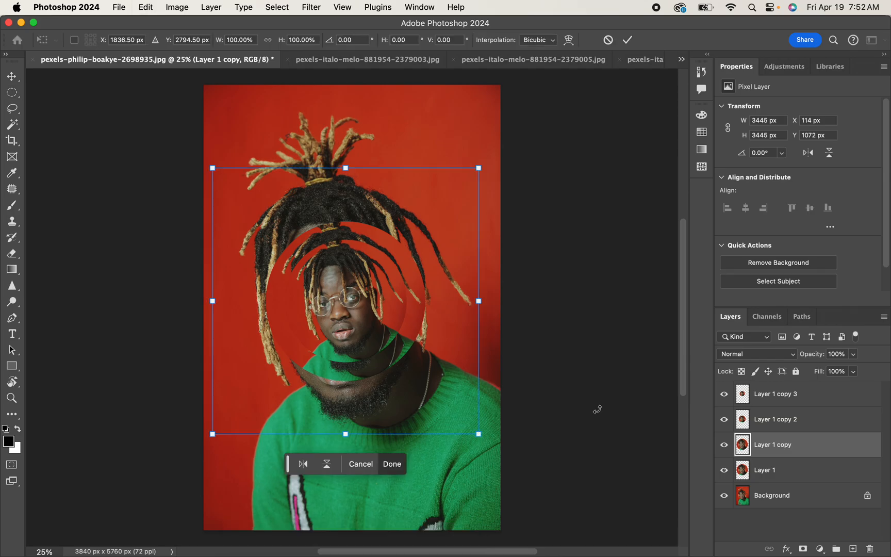
drag(212, 167, 249, 204)
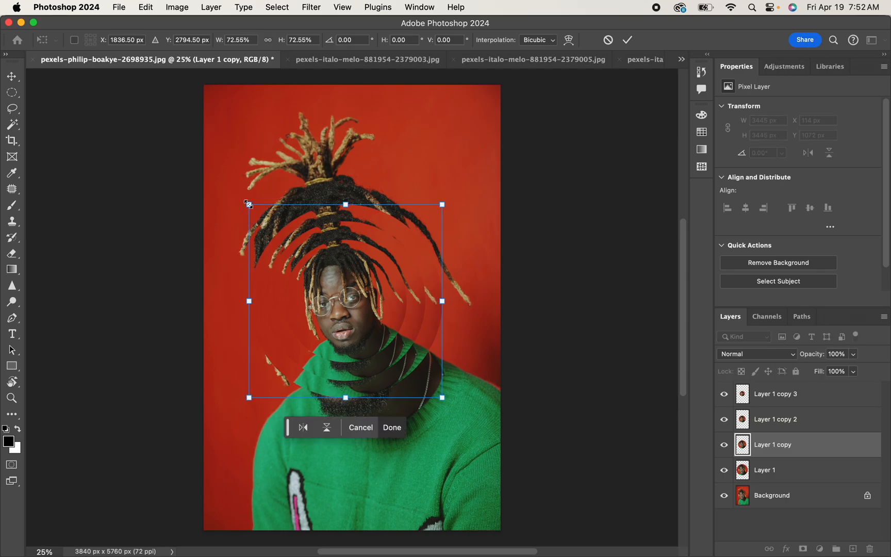
Scale the lowest circle, Layer 1, proportionally about its centre to about 85% and apply the transform
click(823, 469)
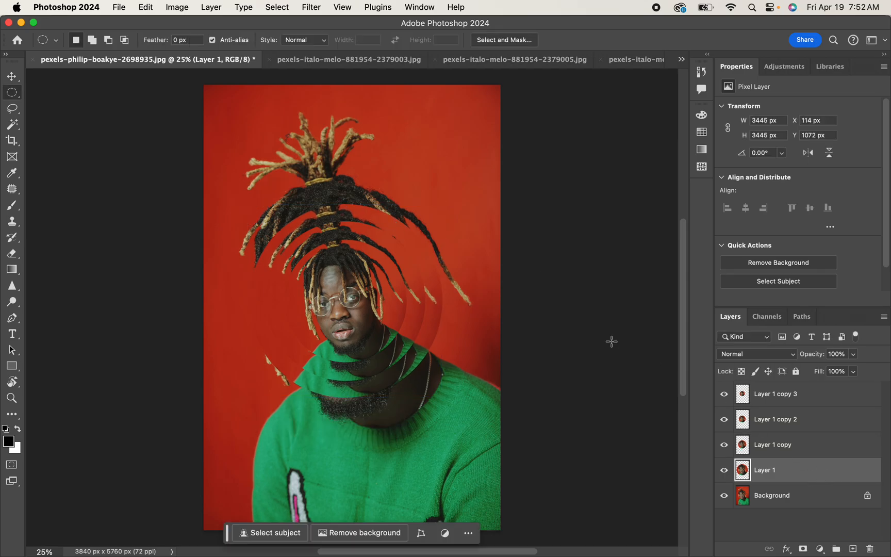
key(super+t)
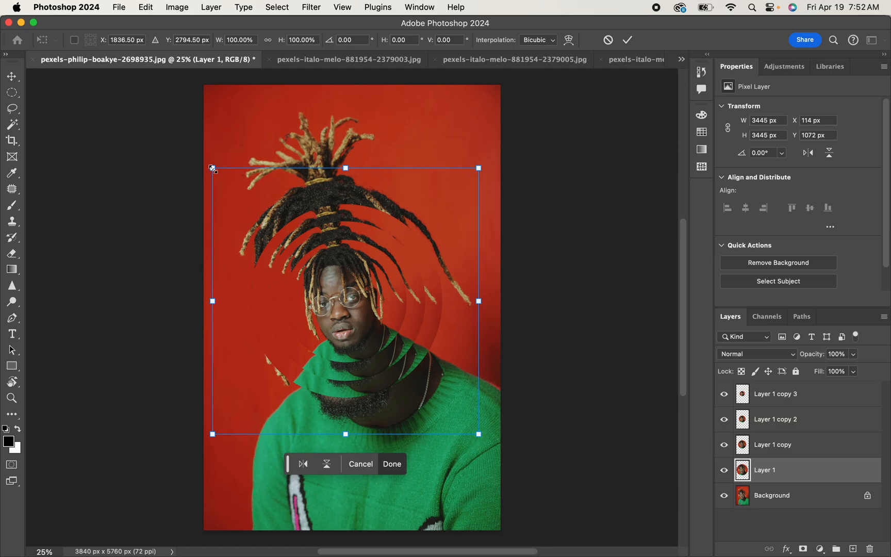
drag(212, 168, 231, 187)
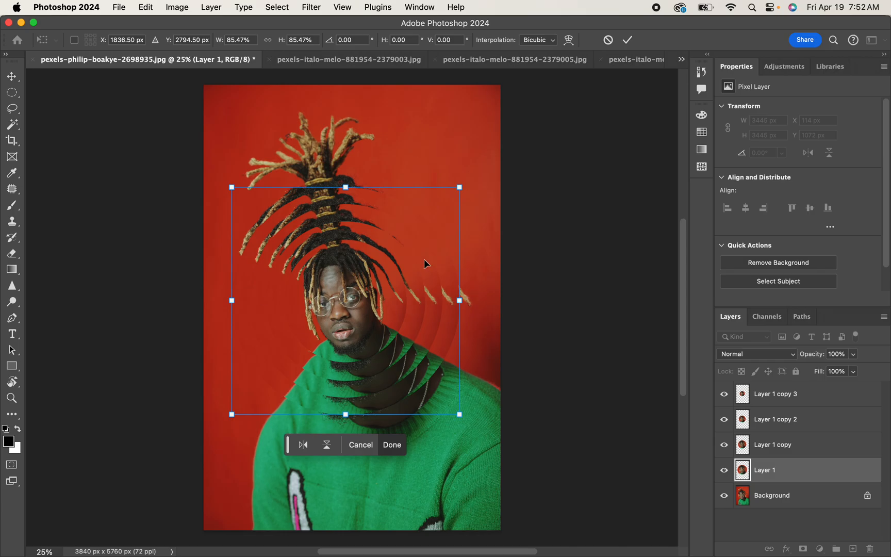
key(Return)
Move the circular face copies into an off-centre, overlapping arrangement over the head, starting at about X 280, Y 1193, and select the Background layer
key(m)
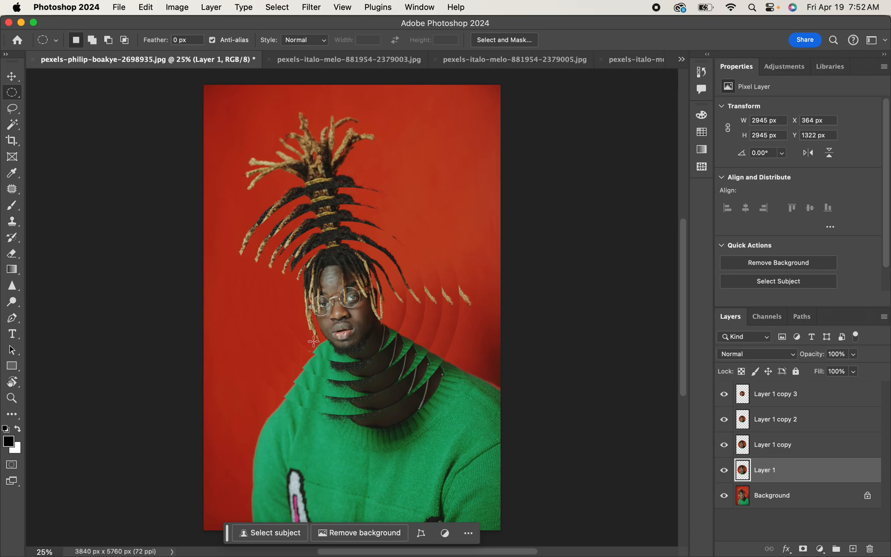
click(12, 78)
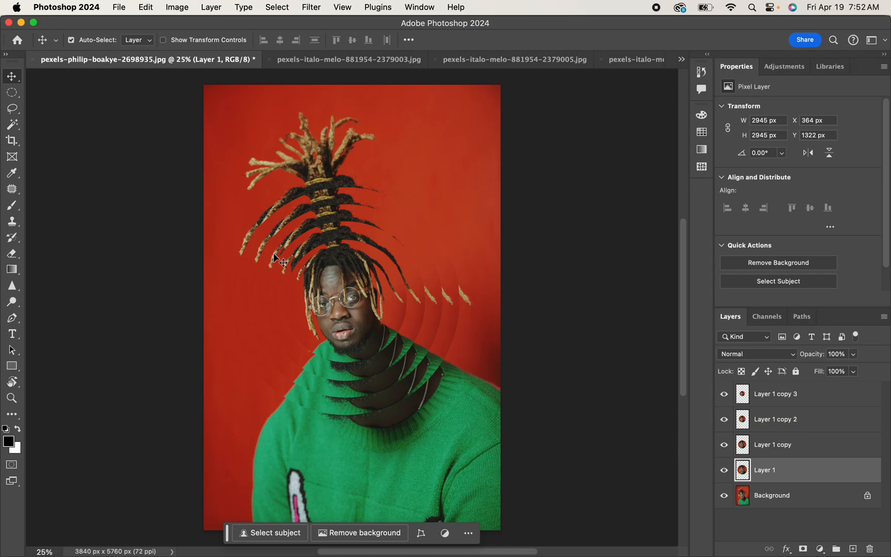
drag(310, 279, 389, 349)
drag(350, 281, 385, 303)
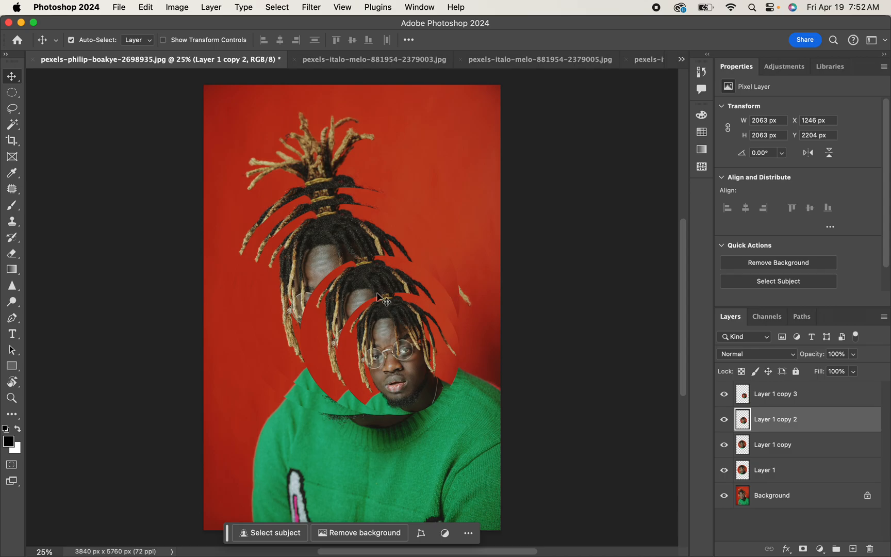
drag(333, 246, 340, 282)
drag(317, 239, 287, 273)
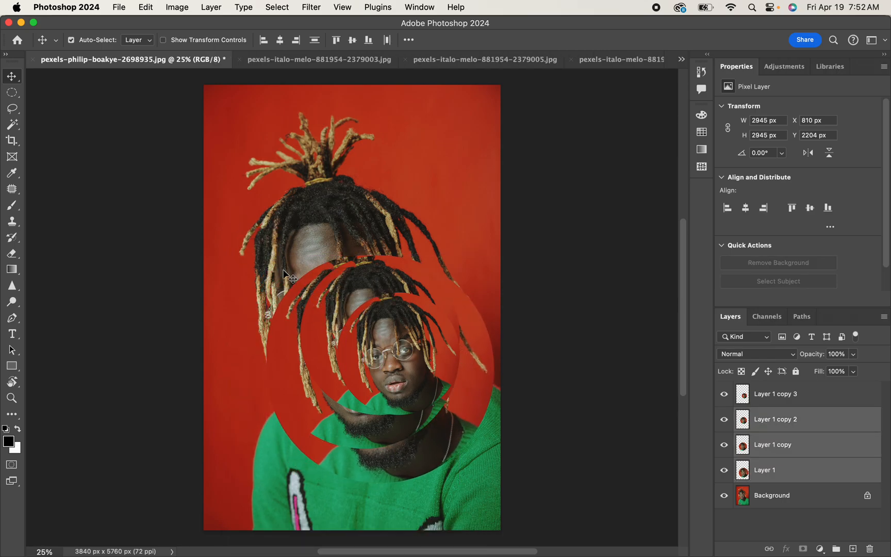
drag(298, 239, 444, 396)
drag(406, 359, 365, 282)
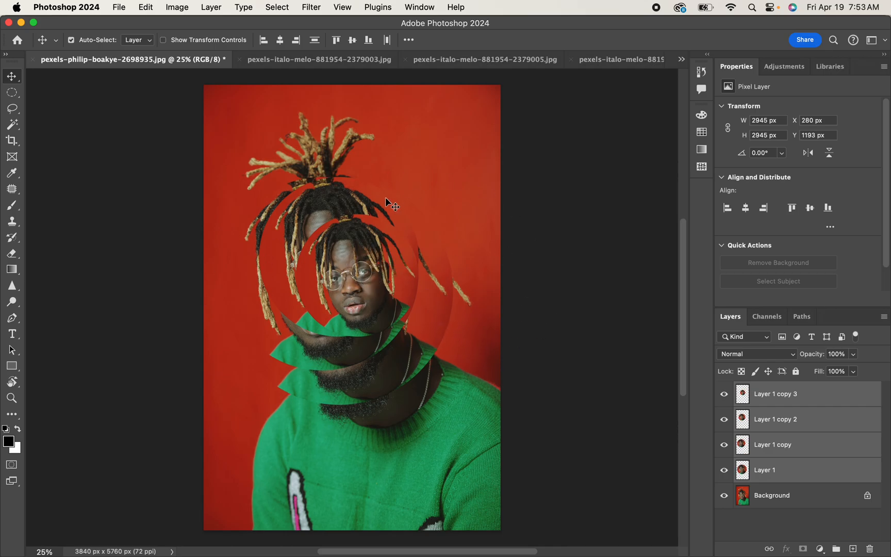
click(811, 495)
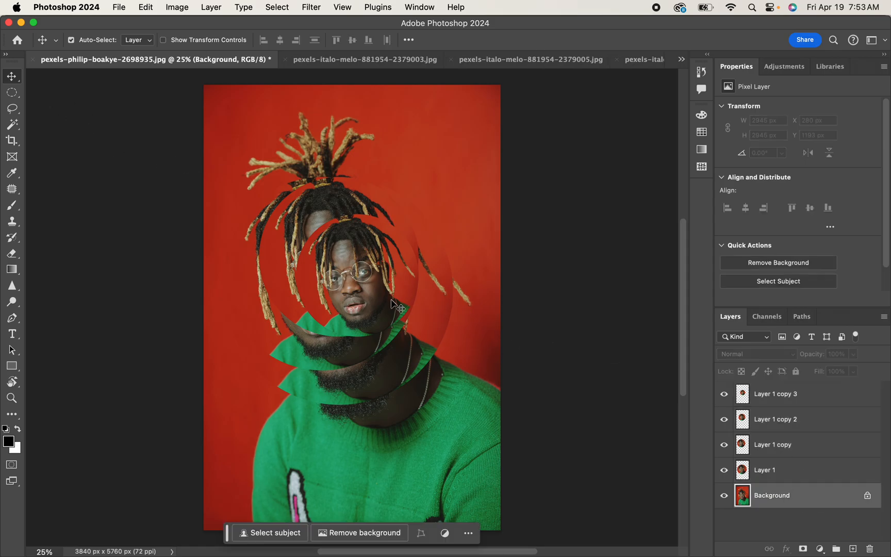